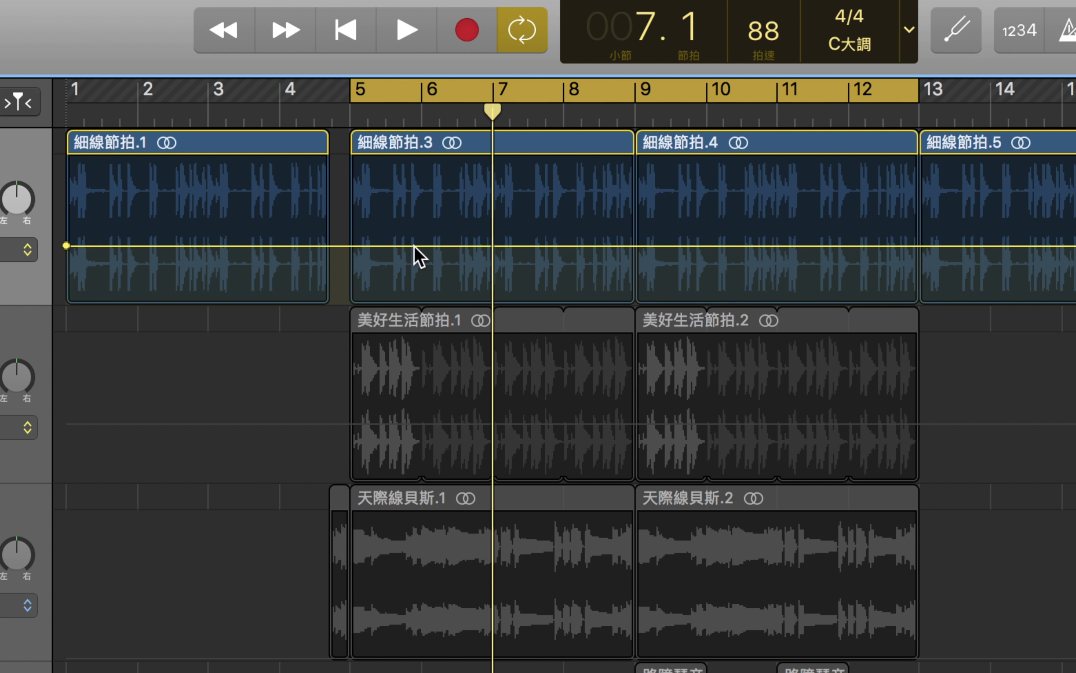
Step: Add two volume points close together just before bar 6 on the 細線節拍 track, raise the second one and play the result
{"action": "left_click", "coordinate": [413, 246]}
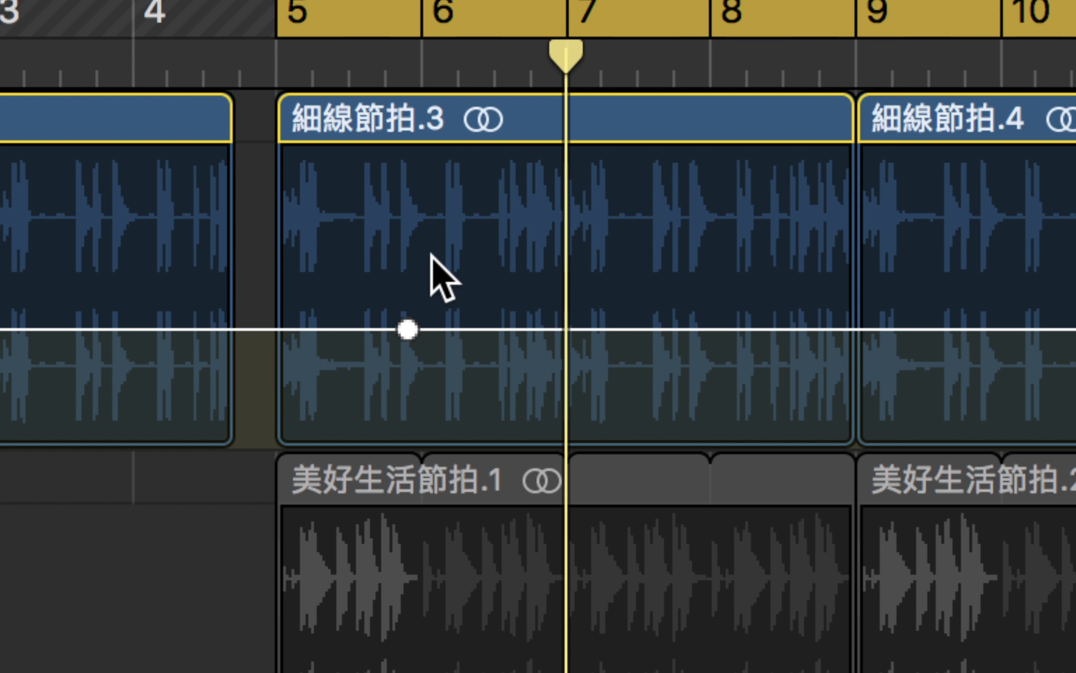
{"action": "left_click", "coordinate": [424, 329]}
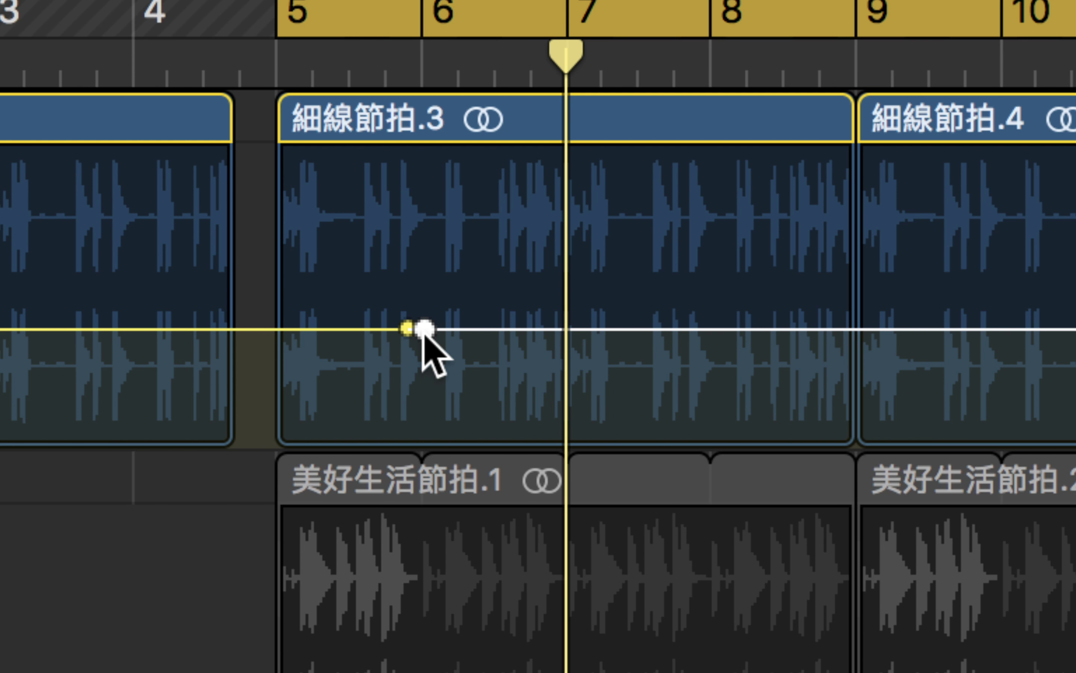
{"action": "left_click_drag", "start_coordinate": [424, 329], "coordinate": [424, 244]}
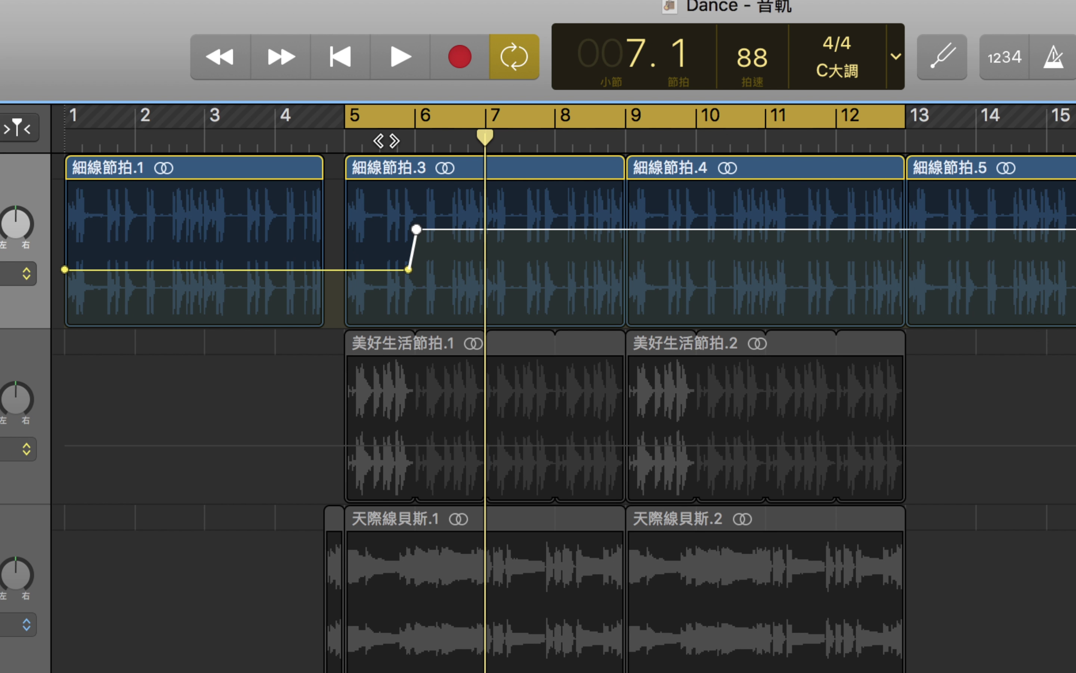
{"action": "left_click", "coordinate": [381, 142]}
{"action": "key", "text": "space"}
{"action": "key", "text": "space"}
Step: Lower the raised volume point at bar 6 partway and play the passage leading into the change
{"action": "left_click_drag", "start_coordinate": [416, 229], "coordinate": [416, 252]}
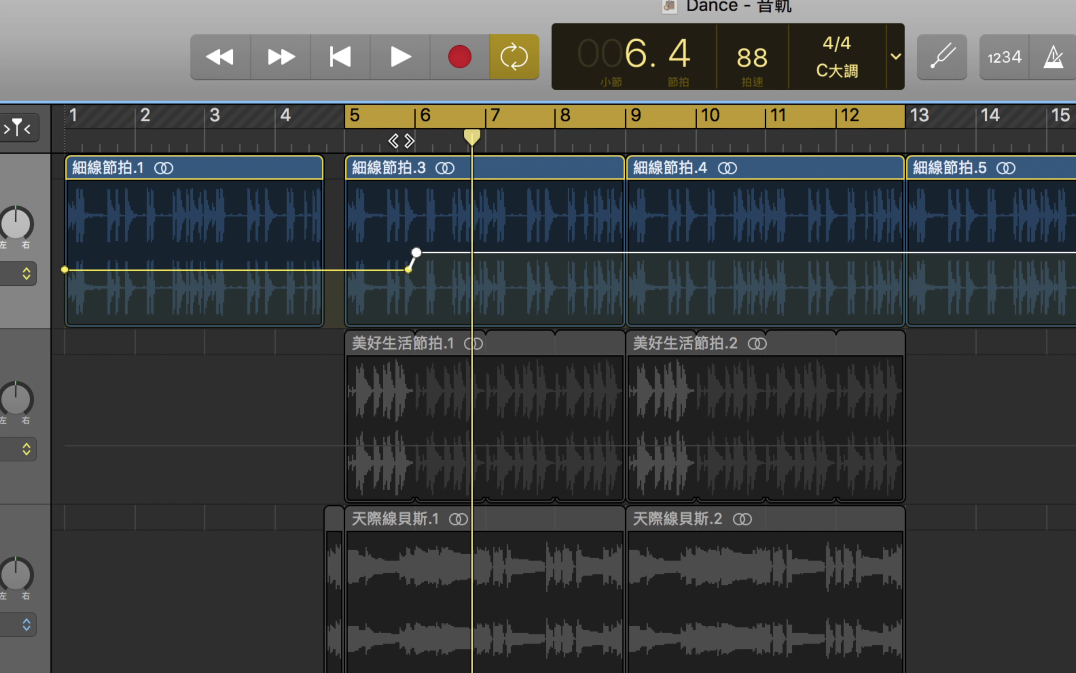
{"action": "left_click", "coordinate": [395, 135]}
{"action": "key", "text": "space"}
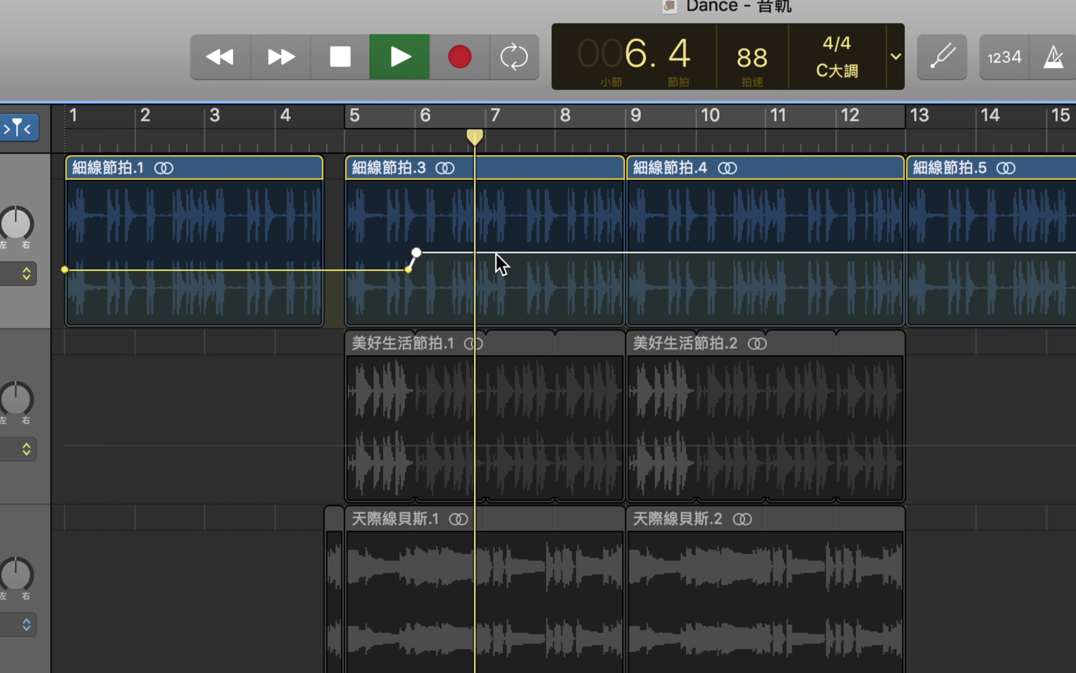
{"action": "key", "text": "space"}
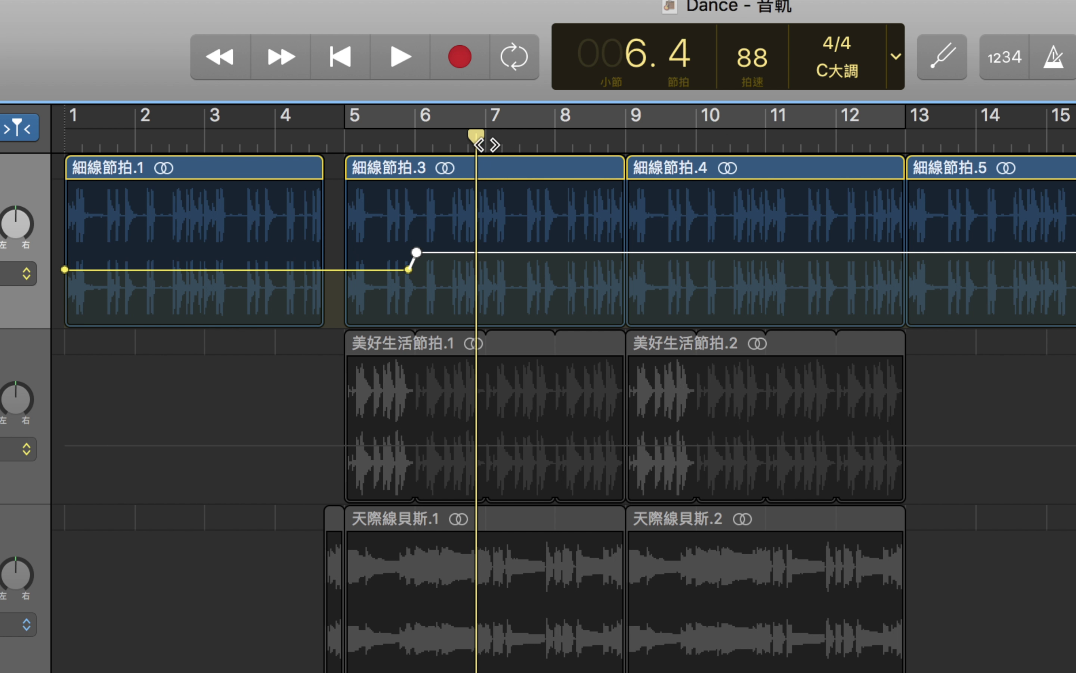
Step: Add two volume points just before bar 7, lower the second to the curve's starting level and play the passage
{"action": "left_click", "coordinate": [474, 253]}
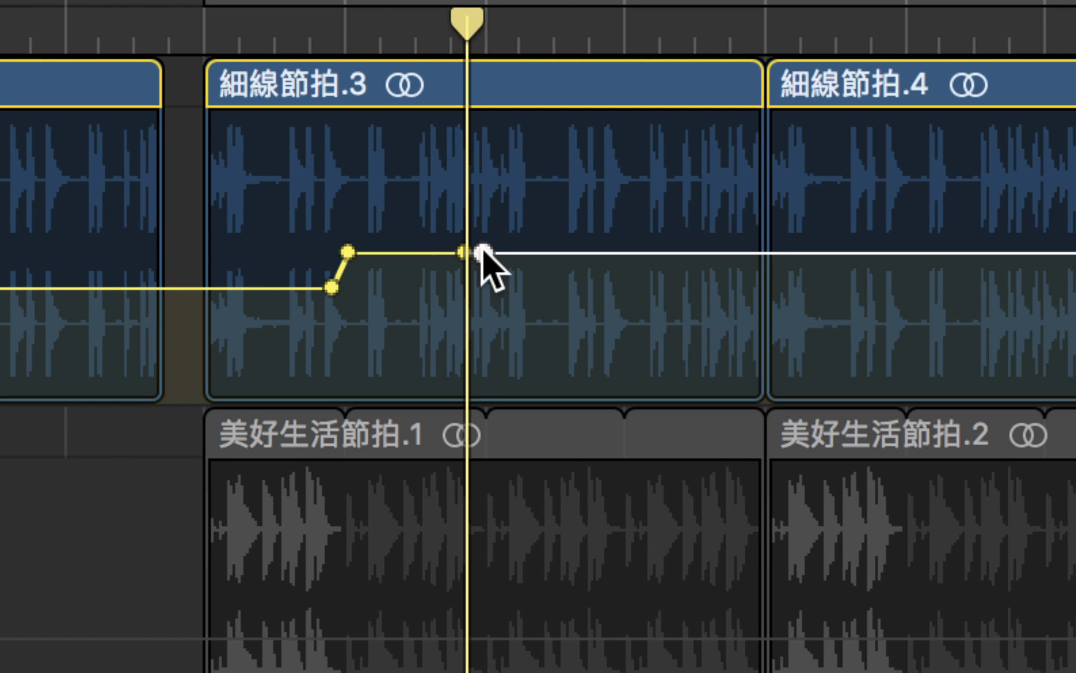
{"action": "left_click_drag", "start_coordinate": [483, 254], "coordinate": [482, 288]}
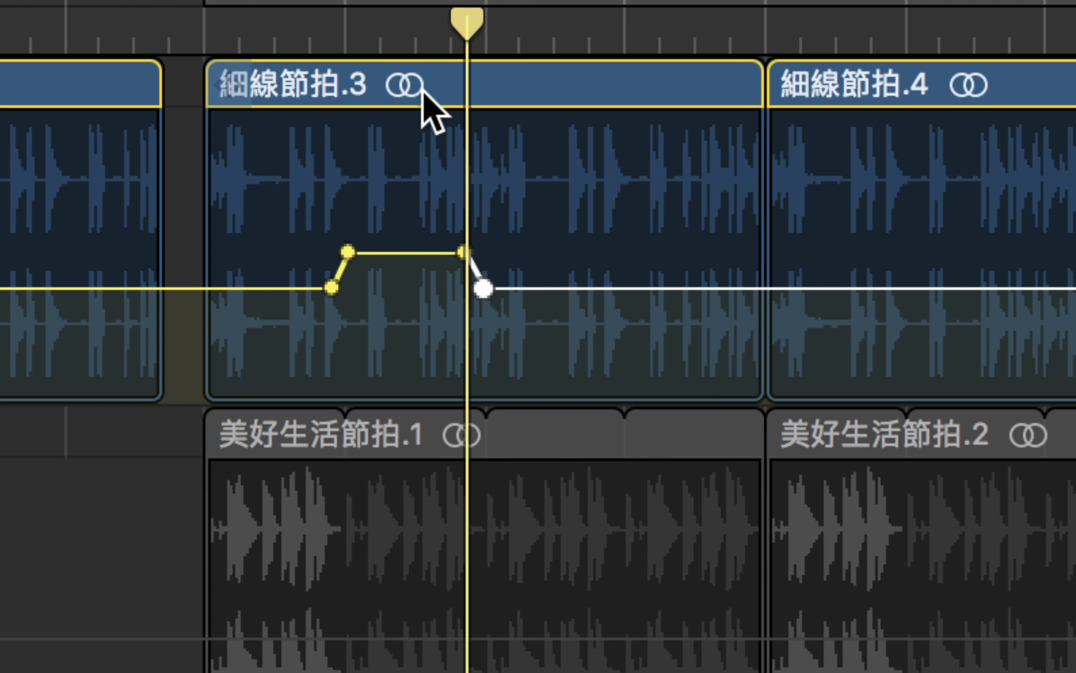
{"action": "left_click", "coordinate": [375, 49]}
{"action": "key", "text": "space"}
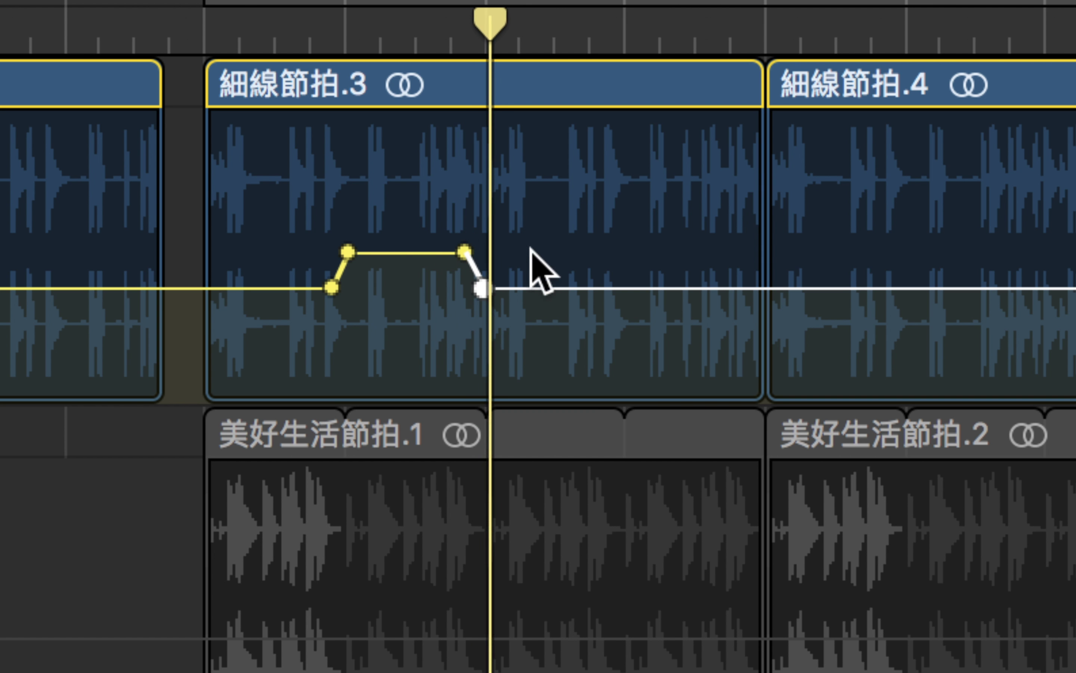
Step: Try moving the bar 7 volume point lower and back past its neighbour, and return the curve to its starting level at bar 7
{"action": "left_click_drag", "start_coordinate": [483, 288], "coordinate": [483, 345]}
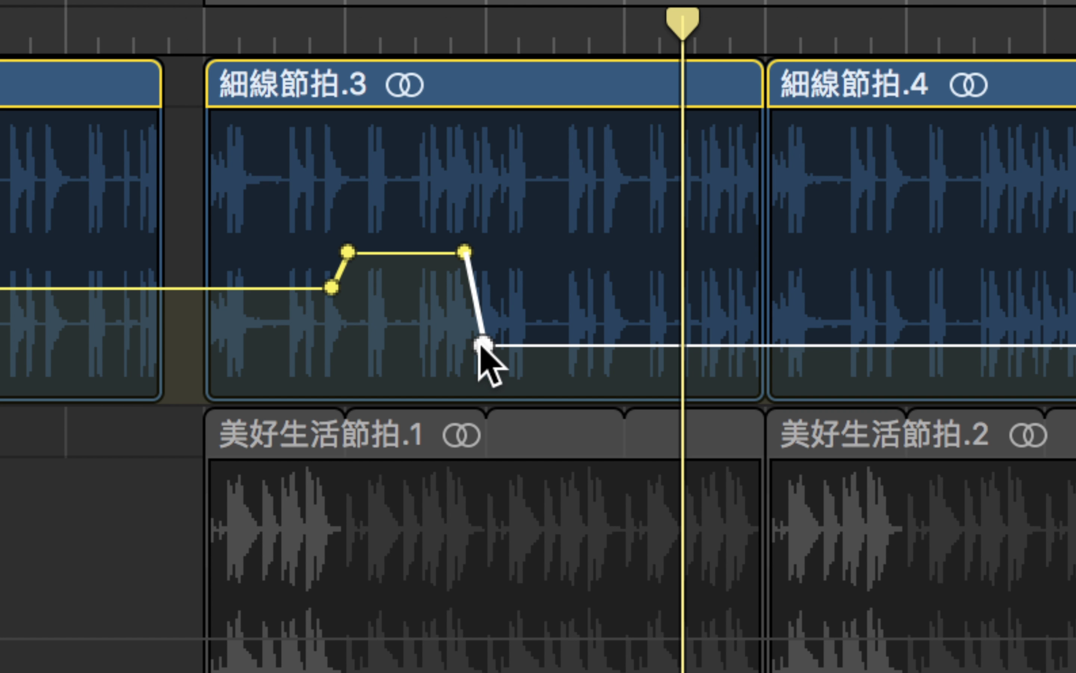
{"action": "left_click_drag", "start_coordinate": [483, 345], "coordinate": [463, 322]}
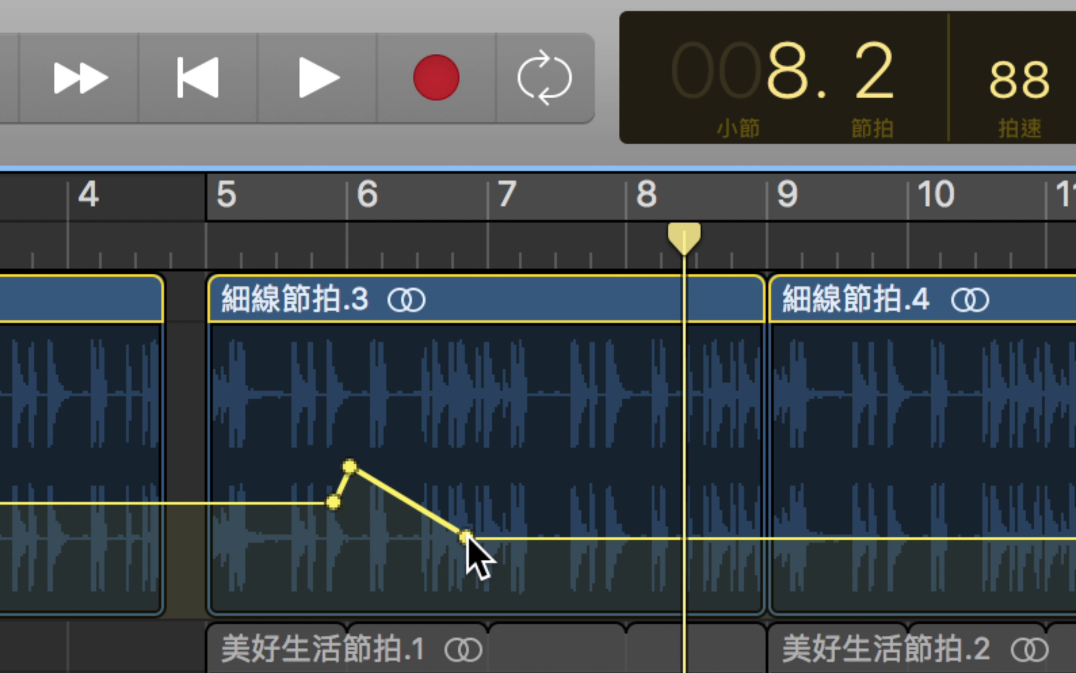
{"action": "left_click_drag", "start_coordinate": [466, 537], "coordinate": [488, 488]}
{"action": "left_click", "coordinate": [487, 470]}
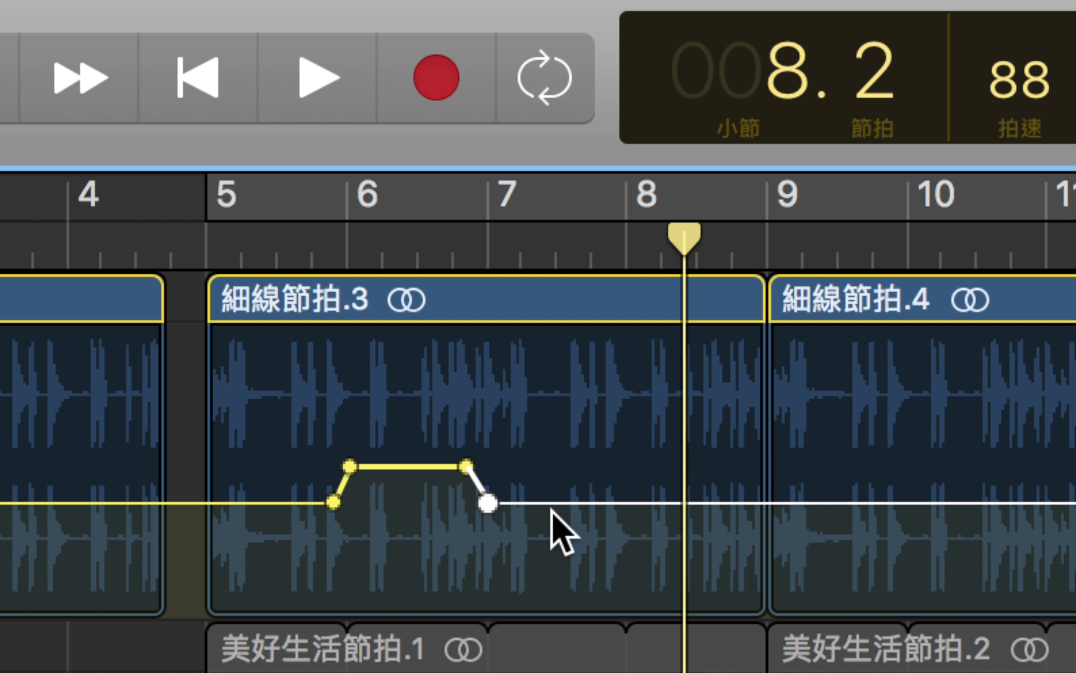
Step: Delete all the volume points on the 細線節拍 track one by one and adjust its volume slider to about -10.2 dB
{"action": "left_click", "coordinate": [488, 503]}
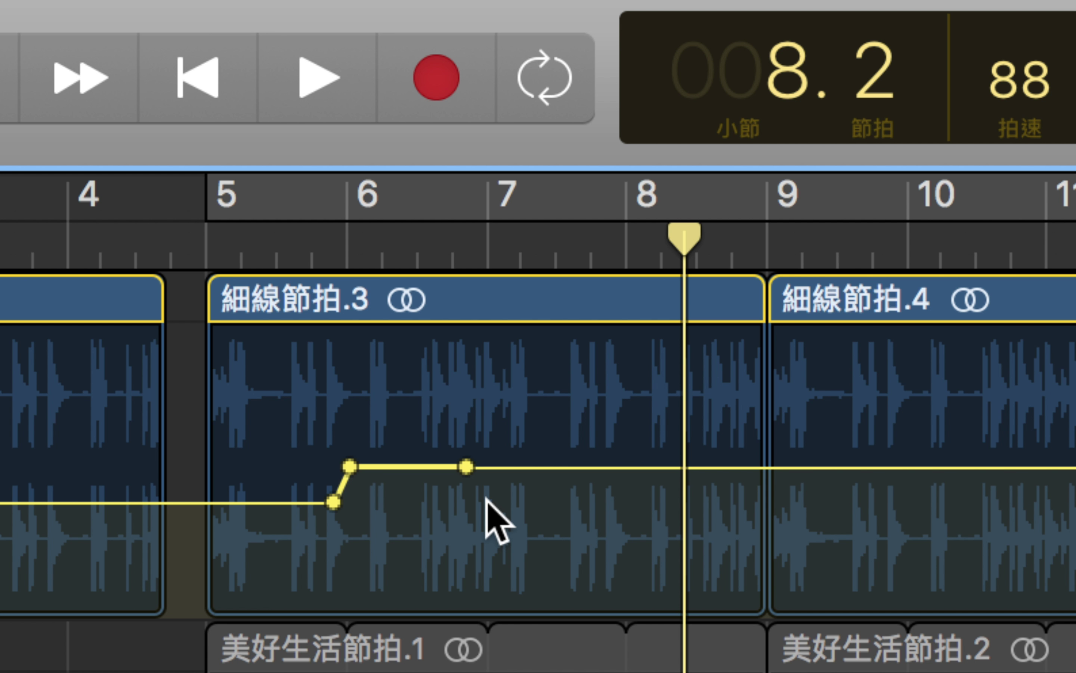
{"action": "left_click", "coordinate": [466, 467]}
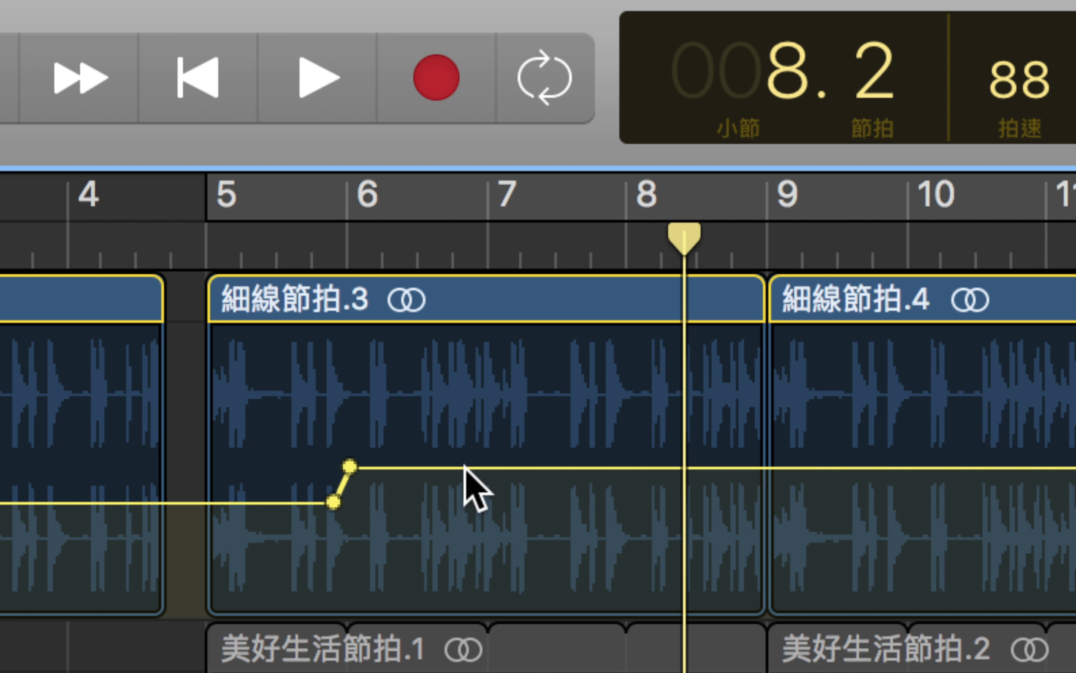
{"action": "left_click", "coordinate": [350, 466]}
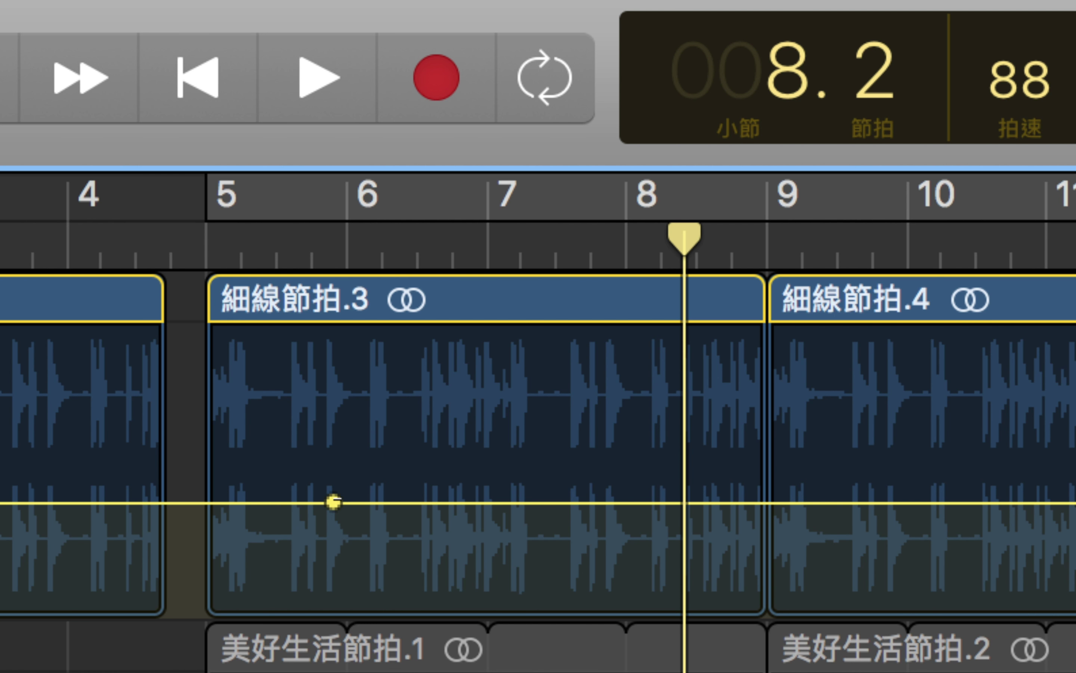
{"action": "left_click", "coordinate": [333, 502]}
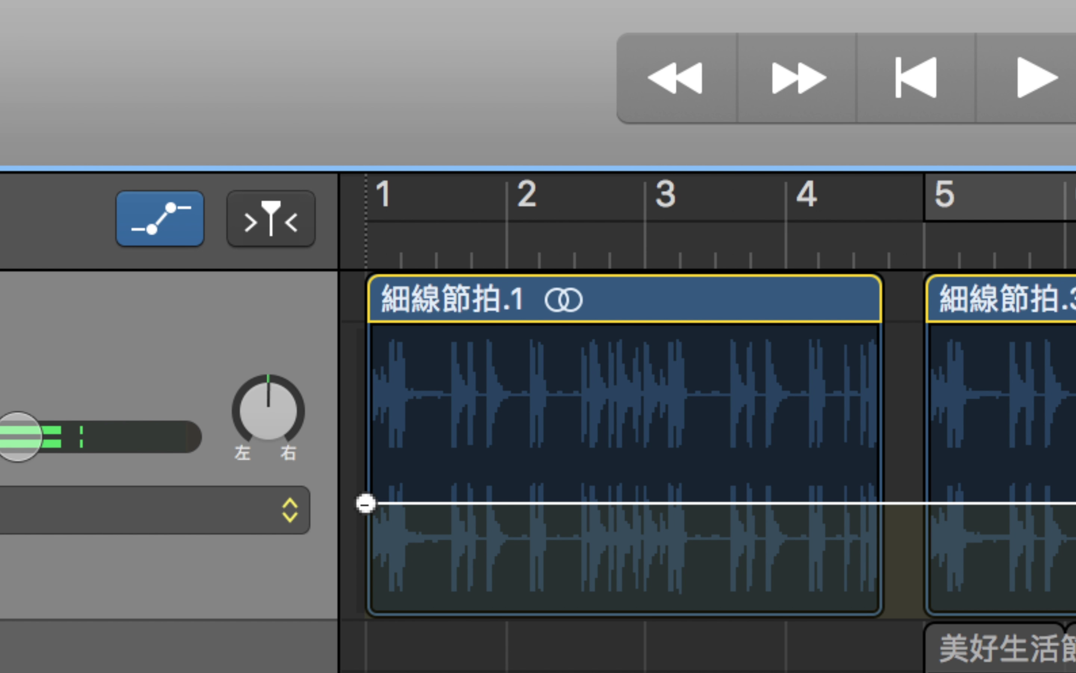
{"action": "left_click", "coordinate": [365, 503]}
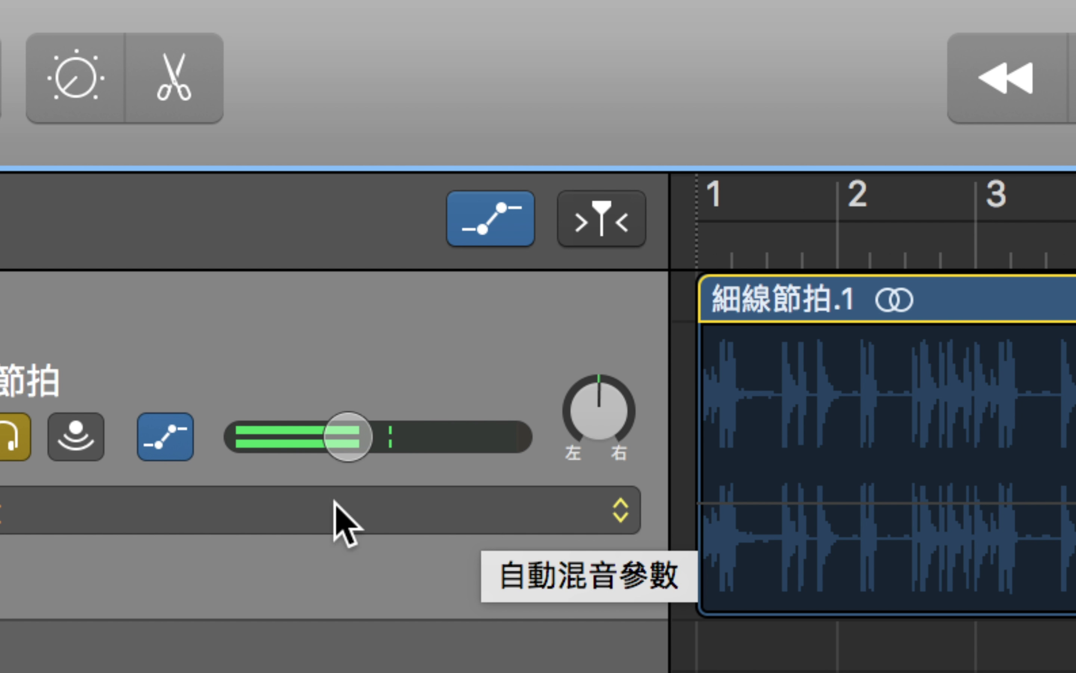
{"action": "left_click", "coordinate": [345, 442]}
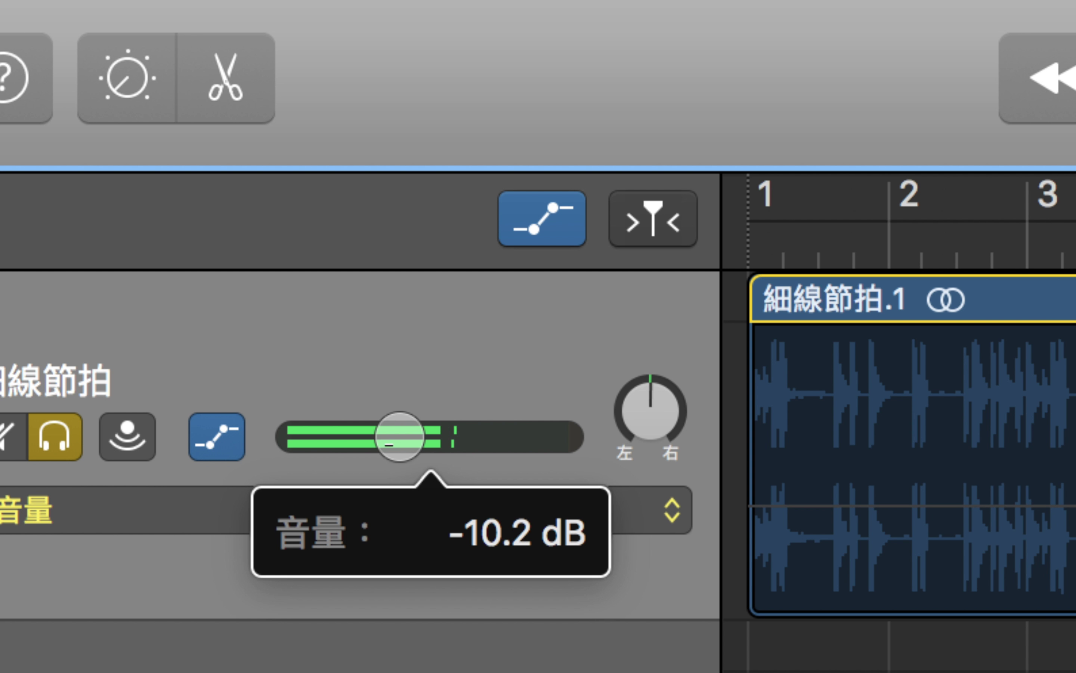
{"action": "left_click_drag", "start_coordinate": [399, 437], "coordinate": [399, 438]}
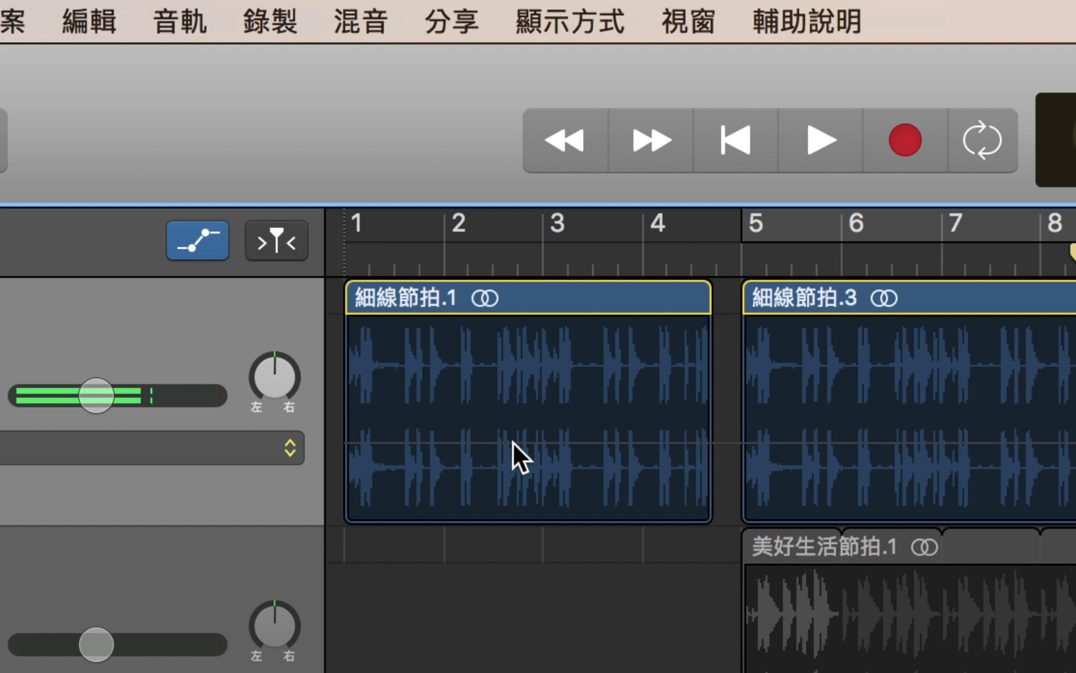
Step: Shape a volume curve over 細線節拍.1 that rises, dips near bar 2, peaks before bar 3 and falls to its starting level at bar 4
{"action": "left_click", "coordinate": [353, 443]}
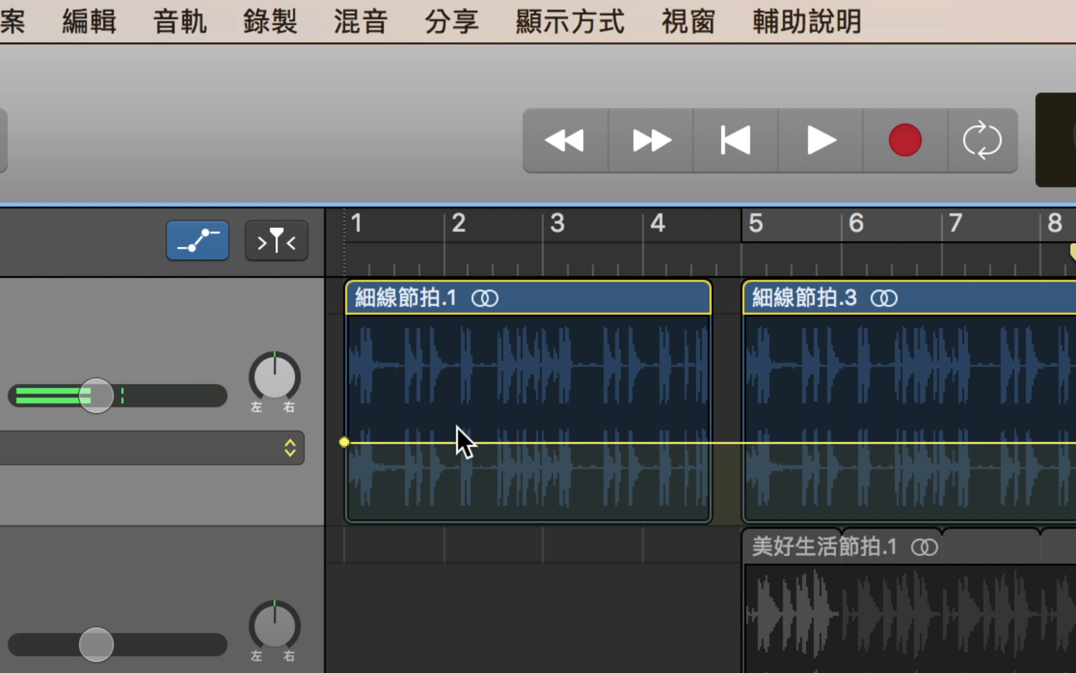
{"action": "left_click", "coordinate": [425, 443]}
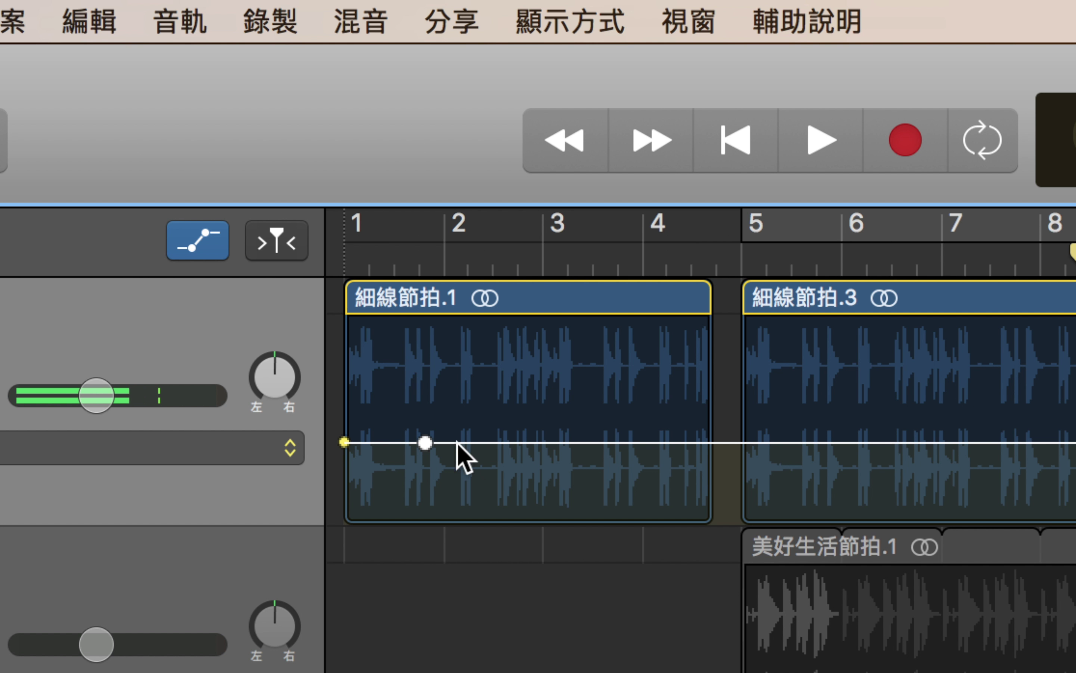
{"action": "left_click_drag", "start_coordinate": [425, 442], "coordinate": [529, 387]}
{"action": "left_click", "coordinate": [466, 404]}
{"action": "left_click", "coordinate": [527, 422]}
{"action": "left_click", "coordinate": [596, 387]}
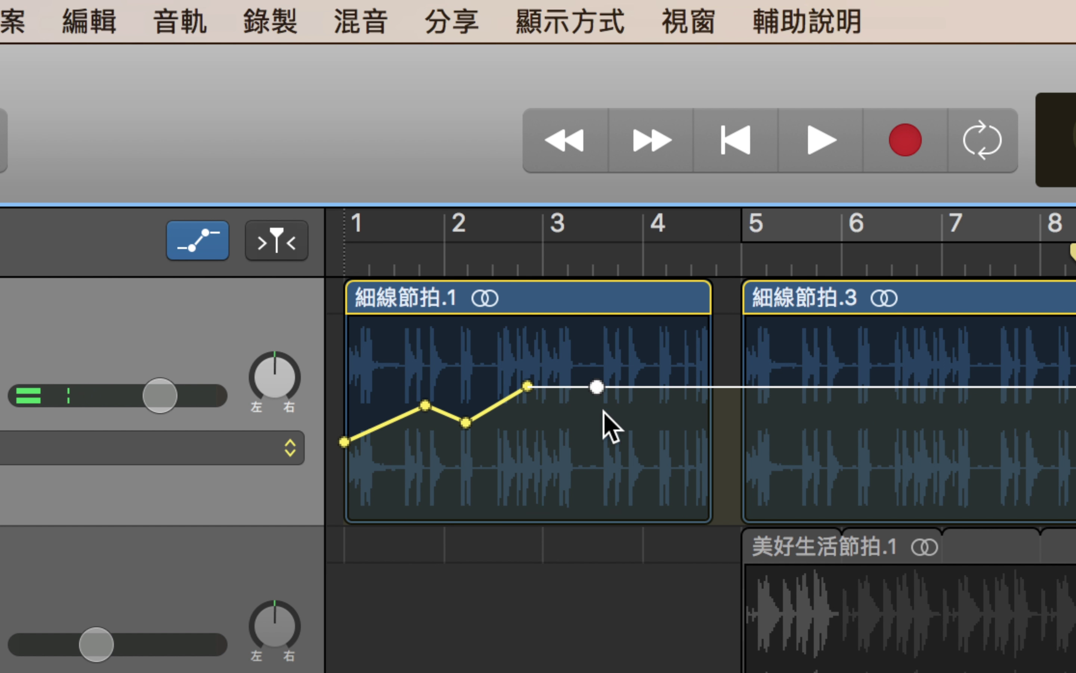
{"action": "left_click_drag", "start_coordinate": [606, 388], "coordinate": [645, 443]}
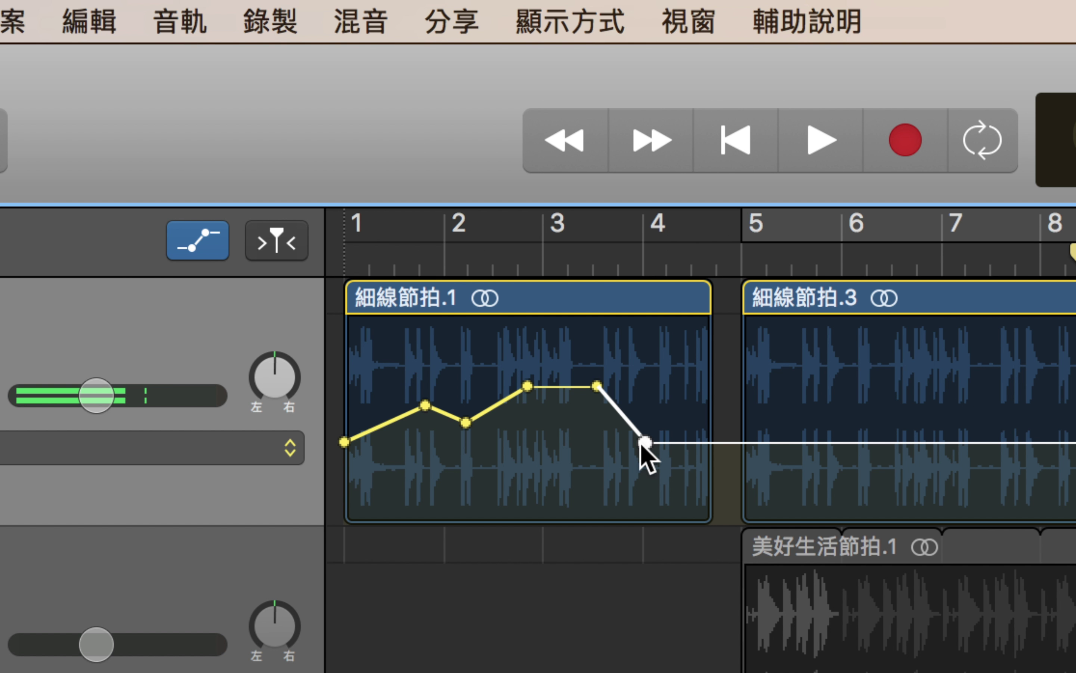
Step: Clear the curve by sweeping its last point back to bar 1, and build a steep volume jump just before bar 2
{"action": "left_click_drag", "start_coordinate": [645, 443], "coordinate": [344, 432]}
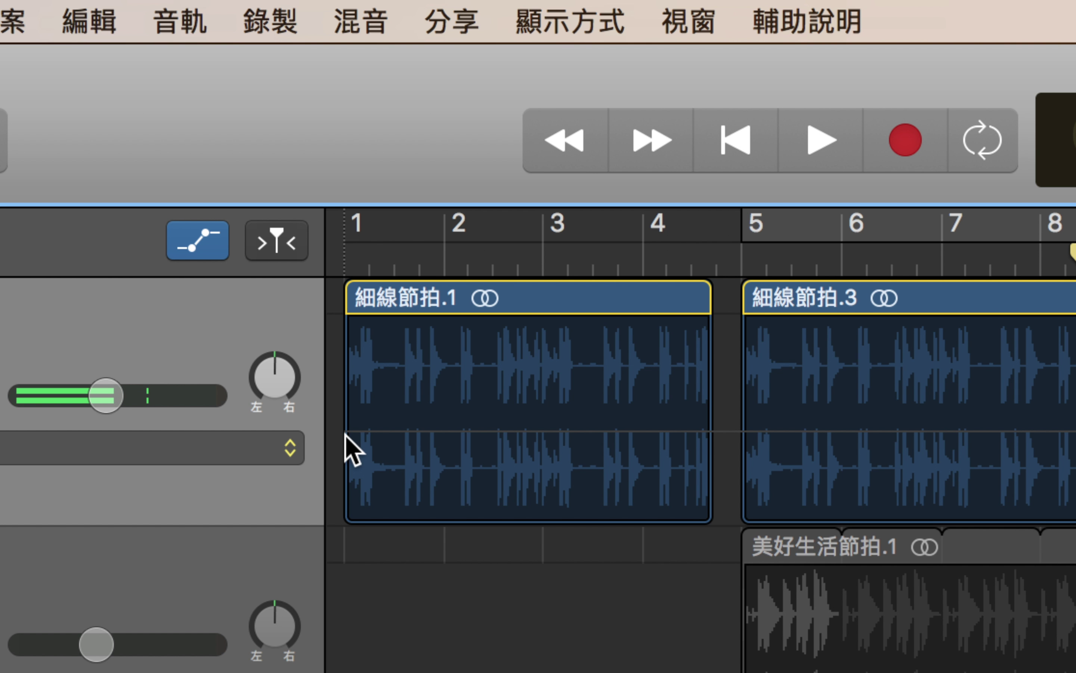
{"action": "left_click", "coordinate": [438, 432]}
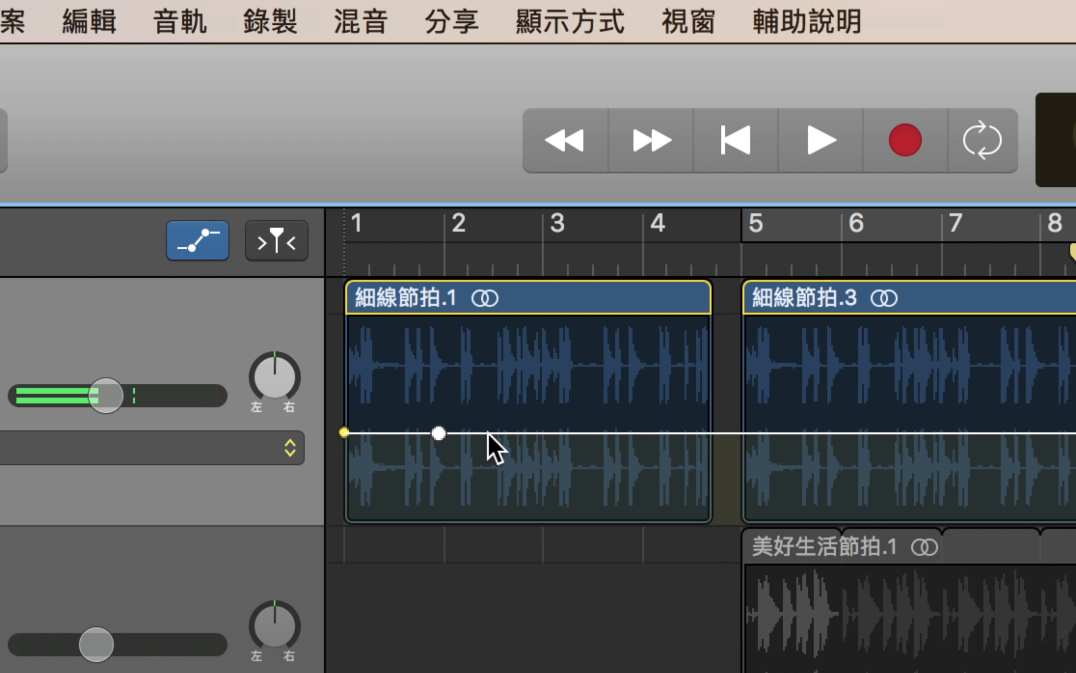
{"action": "left_click", "coordinate": [427, 431]}
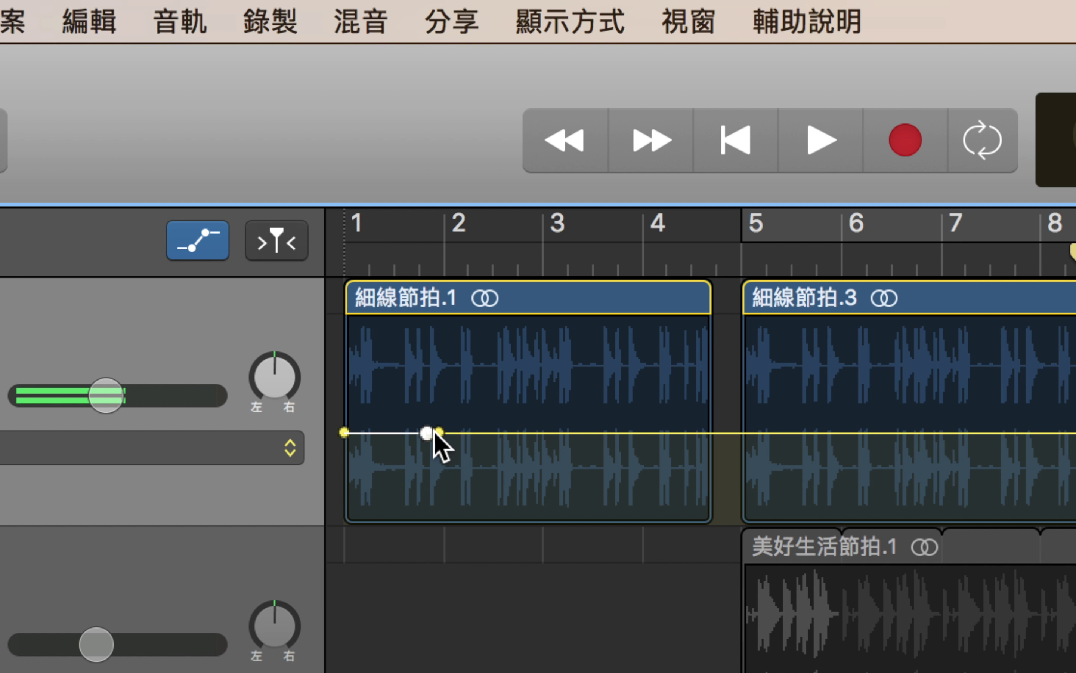
{"action": "left_click_drag", "start_coordinate": [434, 432], "coordinate": [428, 374]}
{"action": "left_click", "coordinate": [430, 375]}
{"action": "left_click", "coordinate": [507, 439]}
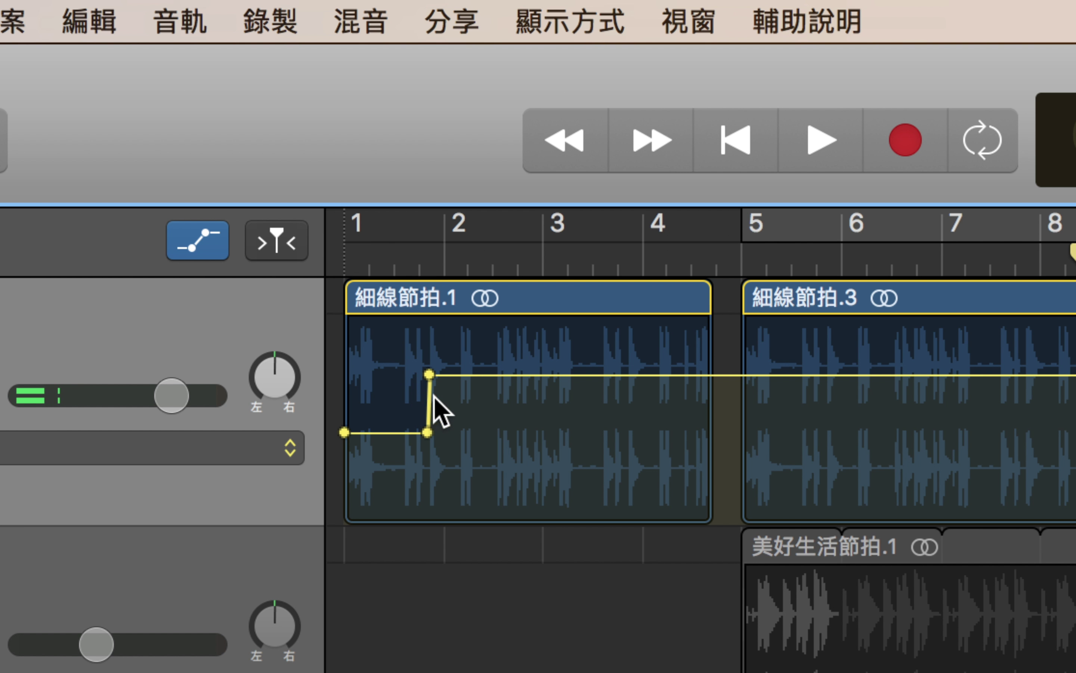
Step: Select all the volume points of the jump and repeat them along the 細線節拍 track to about bar 9
{"action": "left_click", "coordinate": [428, 375]}
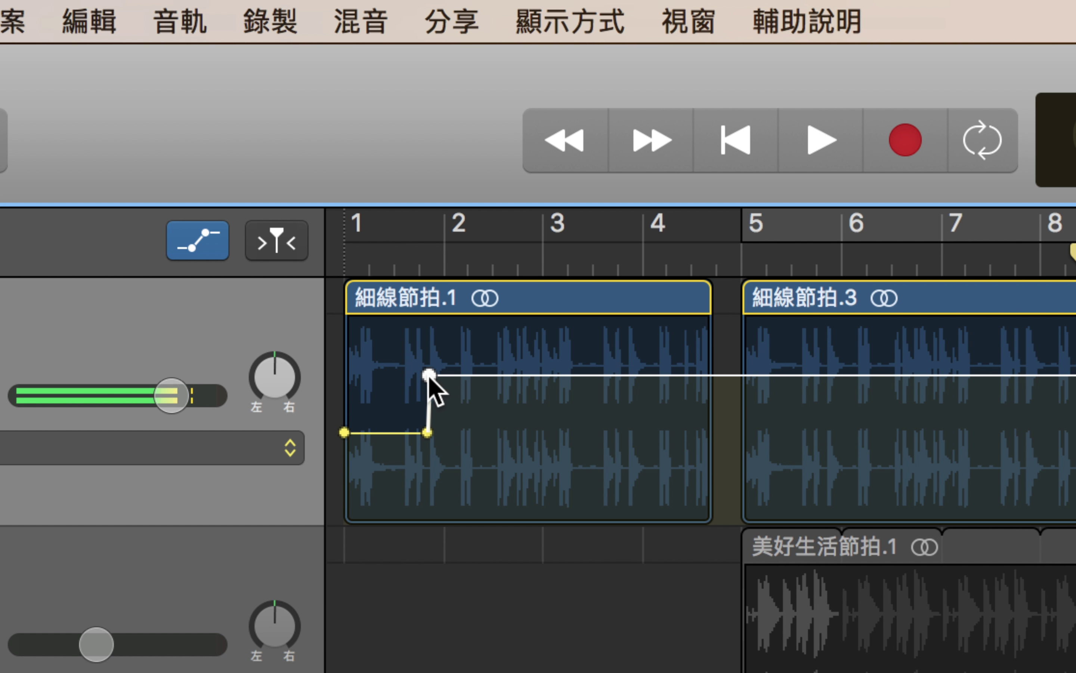
{"action": "left_click", "coordinate": [427, 433]}
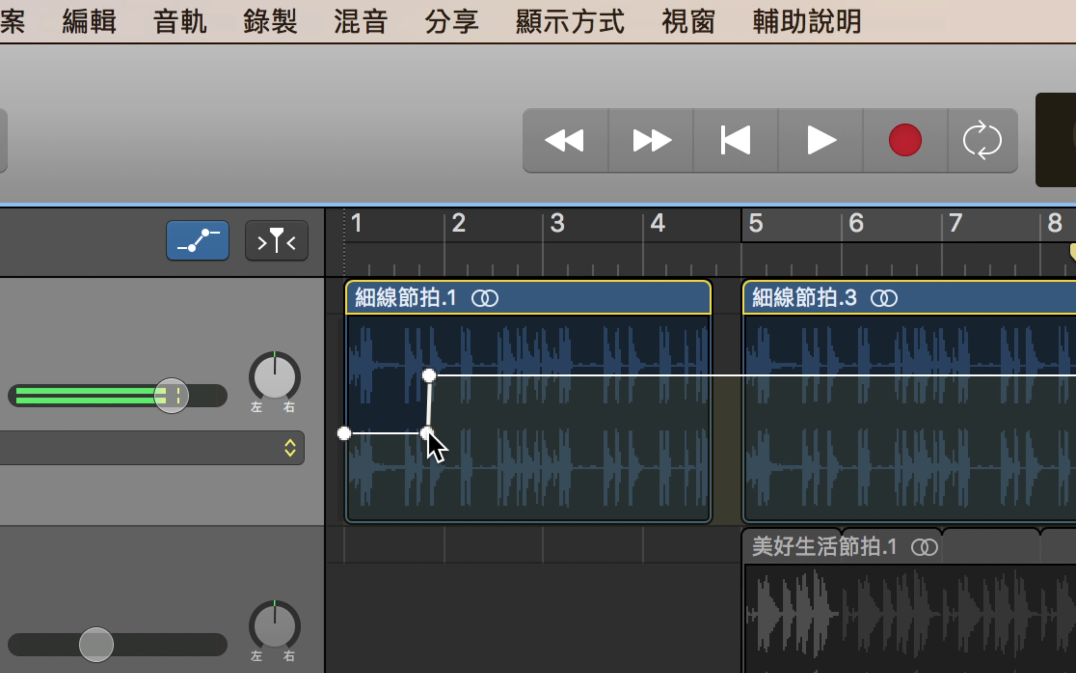
{"action": "left_click_drag", "start_coordinate": [427, 432], "coordinate": [1008, 440]}
{"action": "scroll", "coordinate": [923, 441], "scroll_direction": "right", "scroll_amount": 5}
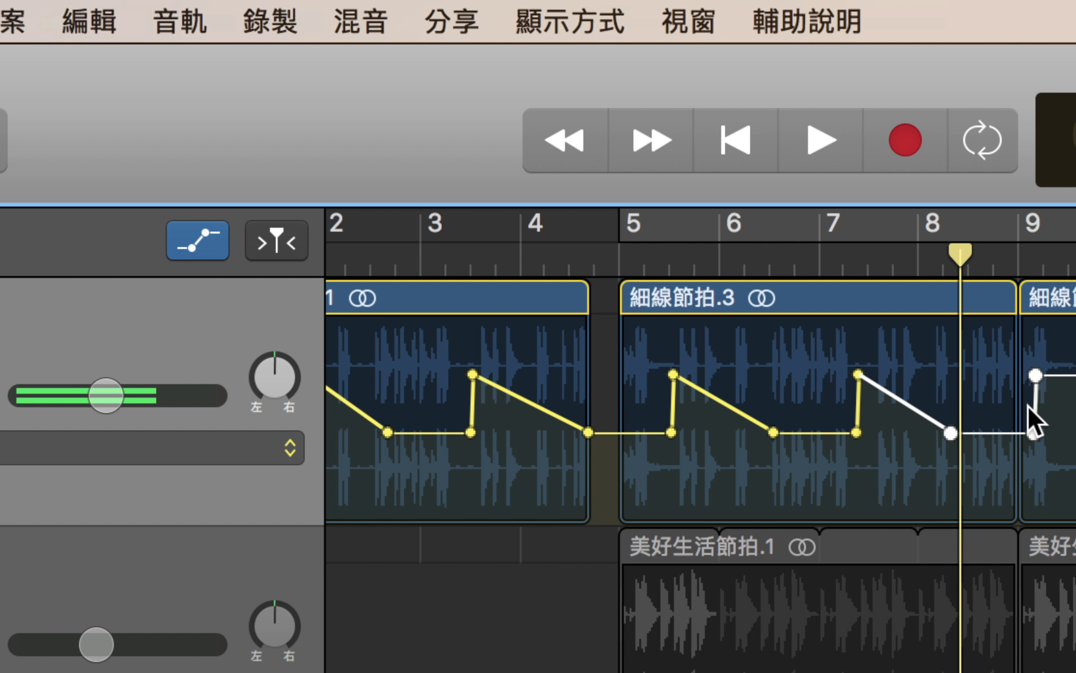
Step: Remove the repeated volume points, returning the curve to the single jump just before bar 2
{"action": "left_click_drag", "start_coordinate": [1036, 387], "coordinate": [390, 385]}
{"action": "scroll", "coordinate": [620, 413], "scroll_direction": "left", "scroll_amount": 5}
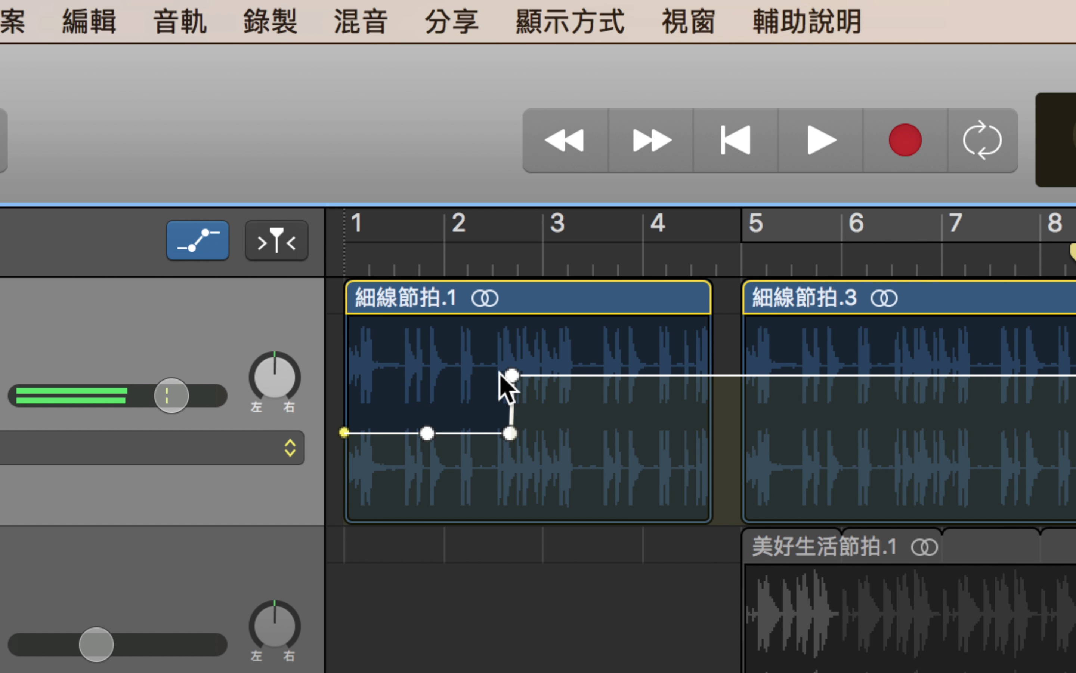
{"action": "left_click_drag", "start_coordinate": [504, 378], "coordinate": [331, 392]}
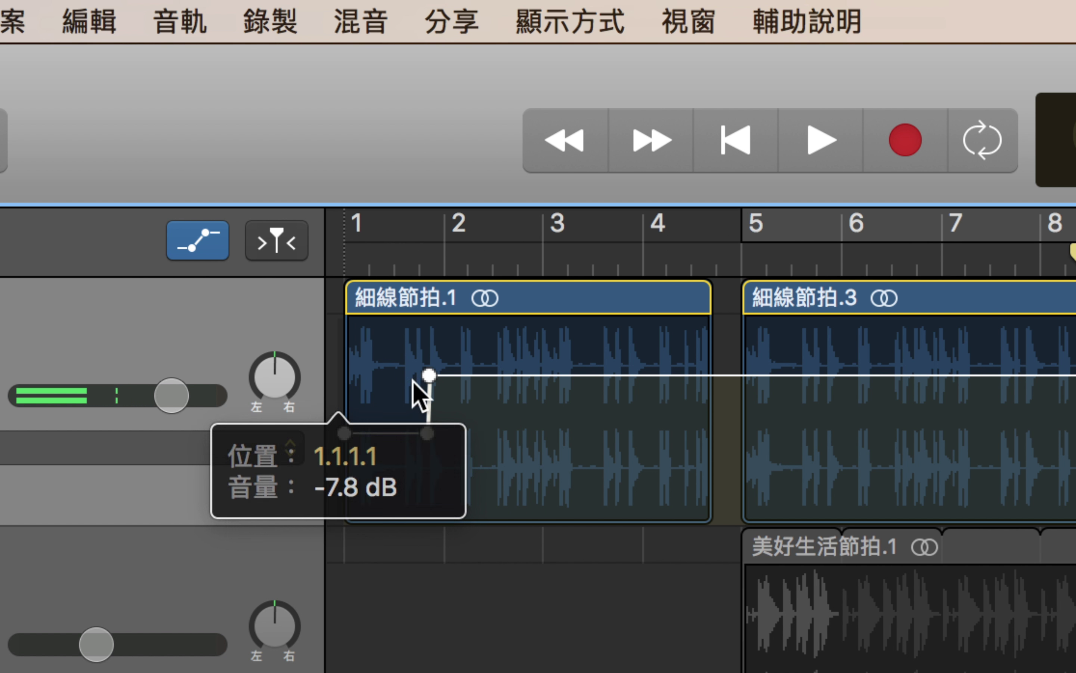
Step: Clear the remaining volume points and draw a freehand wave-shaped volume curve across 細線節拍.1 from bar 1 to the region's end
{"action": "left_click_drag", "start_coordinate": [429, 376], "coordinate": [343, 432]}
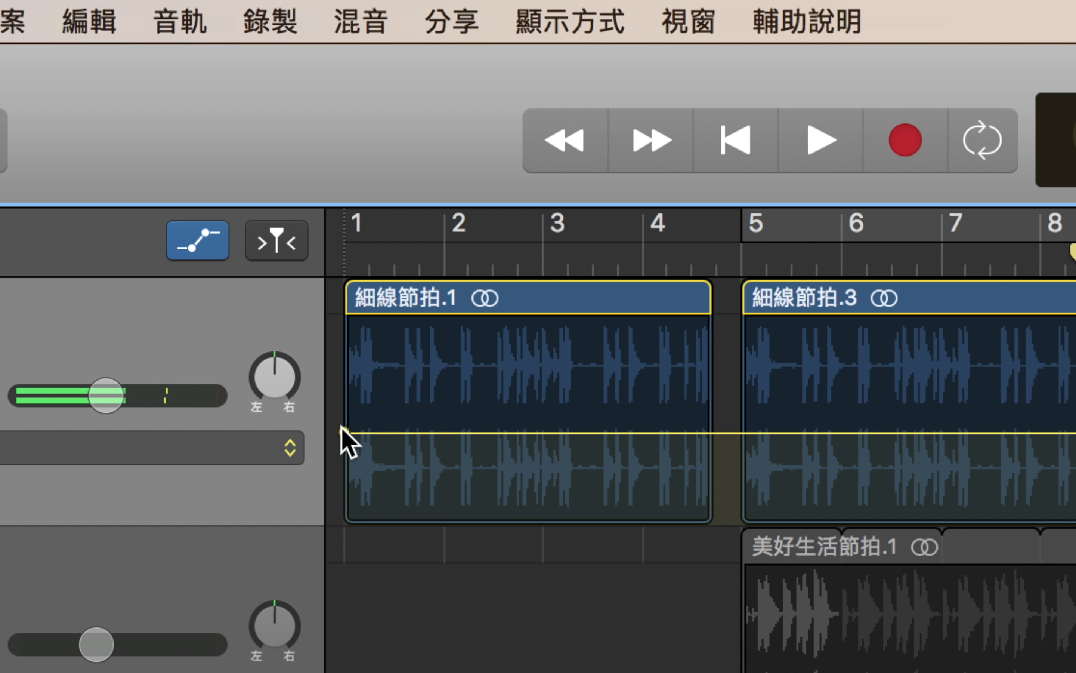
{"action": "left_click", "coordinate": [343, 432]}
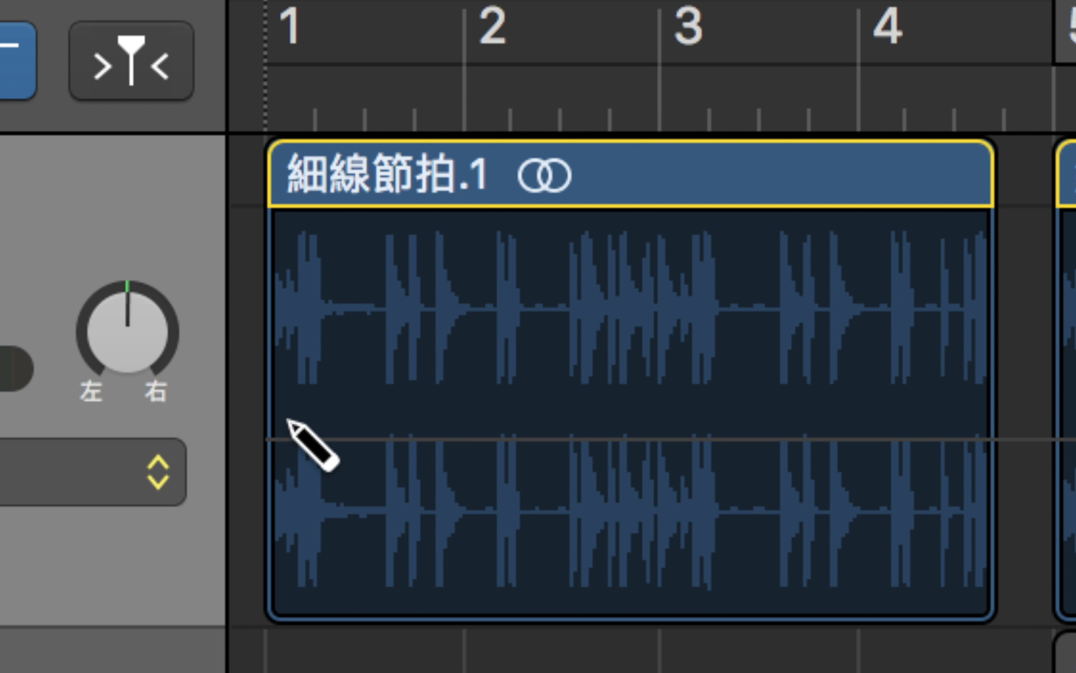
{"action": "mouse_move", "coordinate": [269, 436]}
{"action": "left_mouse_down"}
{"action": "mouse_move", "coordinate": [326, 363]}
{"action": "mouse_move", "coordinate": [387, 320]}
{"action": "mouse_move", "coordinate": [456, 321]}
{"action": "mouse_move", "coordinate": [597, 393]}
{"action": "mouse_move", "coordinate": [728, 498]}
{"action": "mouse_move", "coordinate": [797, 532]}
{"action": "mouse_move", "coordinate": [883, 528]}
{"action": "mouse_move", "coordinate": [977, 431]}
{"action": "left_mouse_up"}
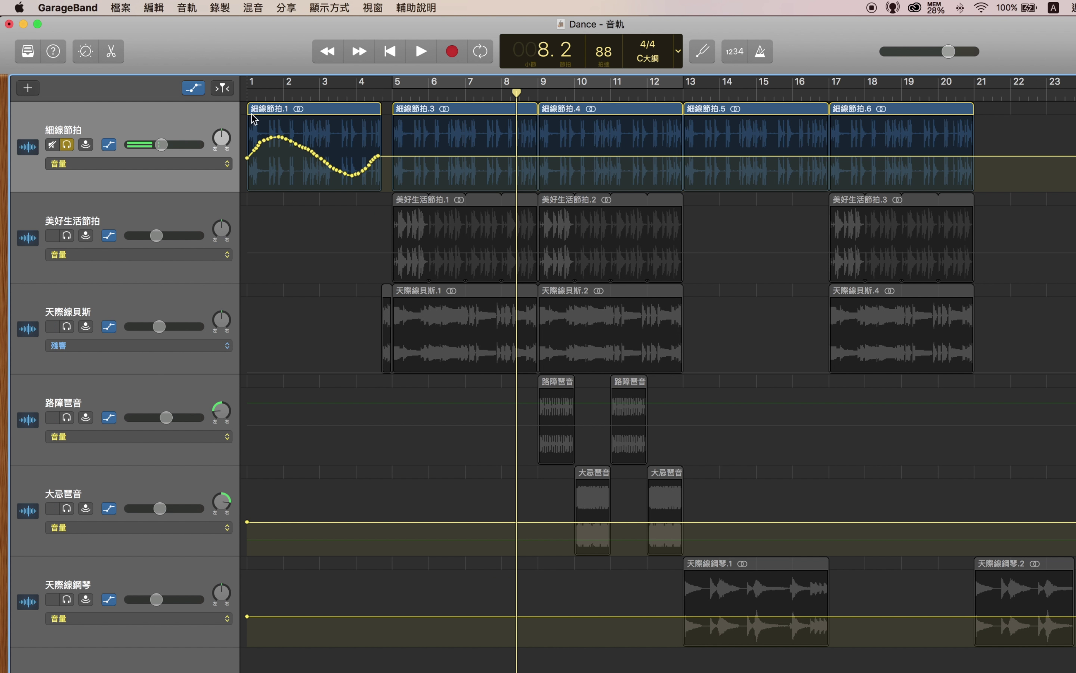
Step: Play the freehand volume curve on 細線節拍 from bar 1 and clear the curve from the track
{"action": "left_click", "coordinate": [252, 94]}
{"action": "key", "text": "space"}
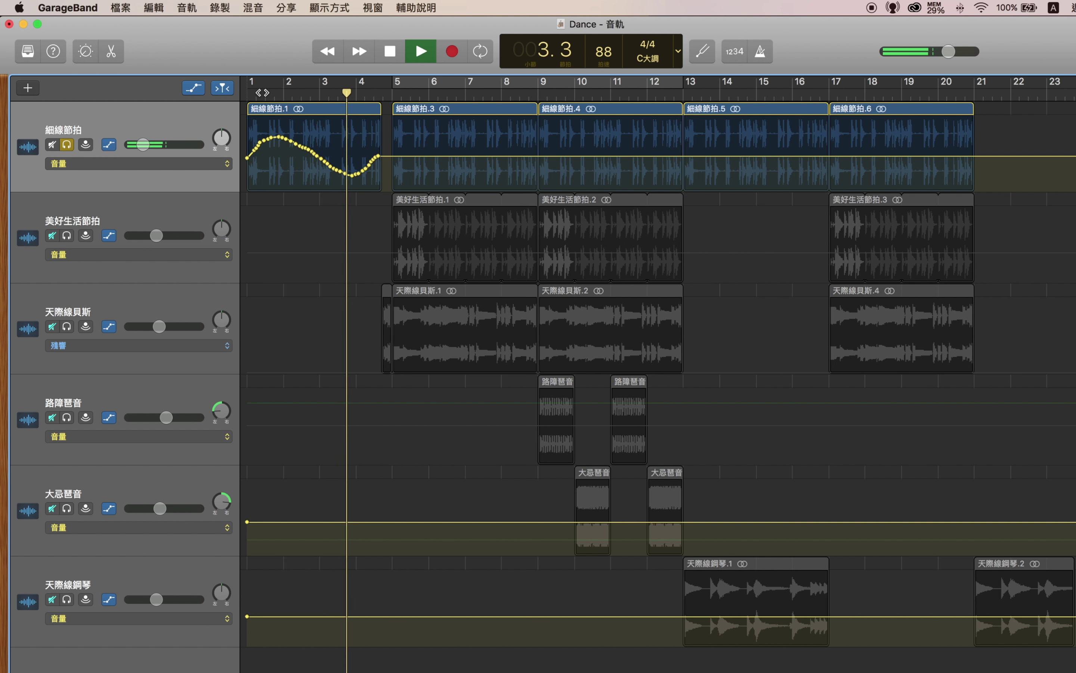
{"action": "left_click", "coordinate": [248, 157]}
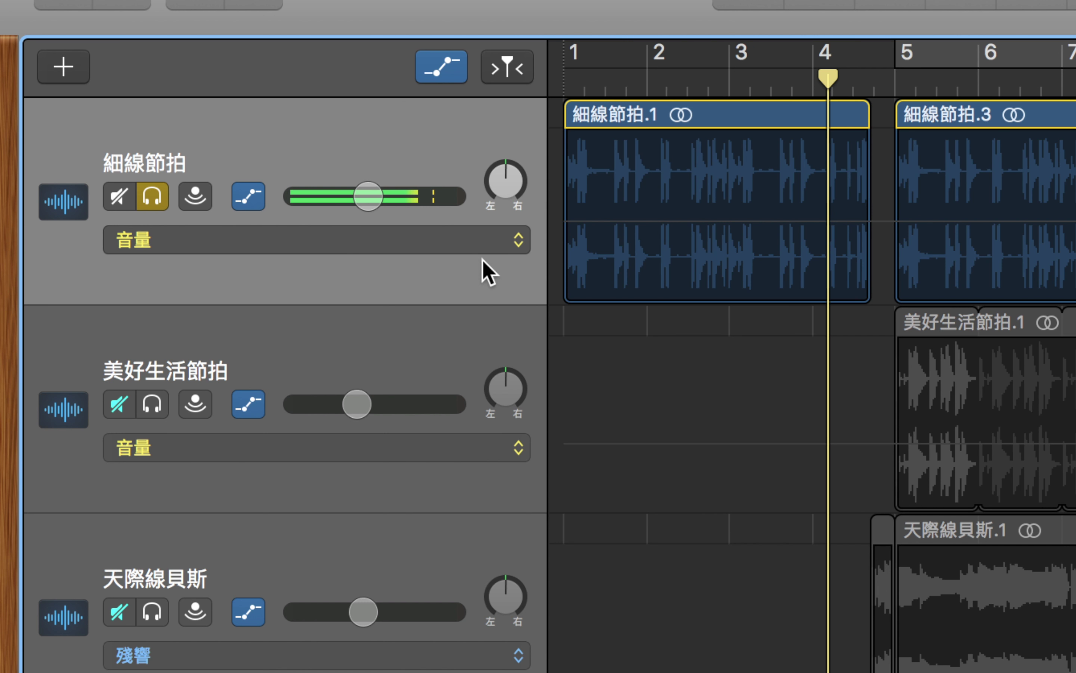
Step: Switch the automation parameter of 細線節拍 from volume to 相位 and look over the other parameters offered
{"action": "left_click", "coordinate": [517, 241]}
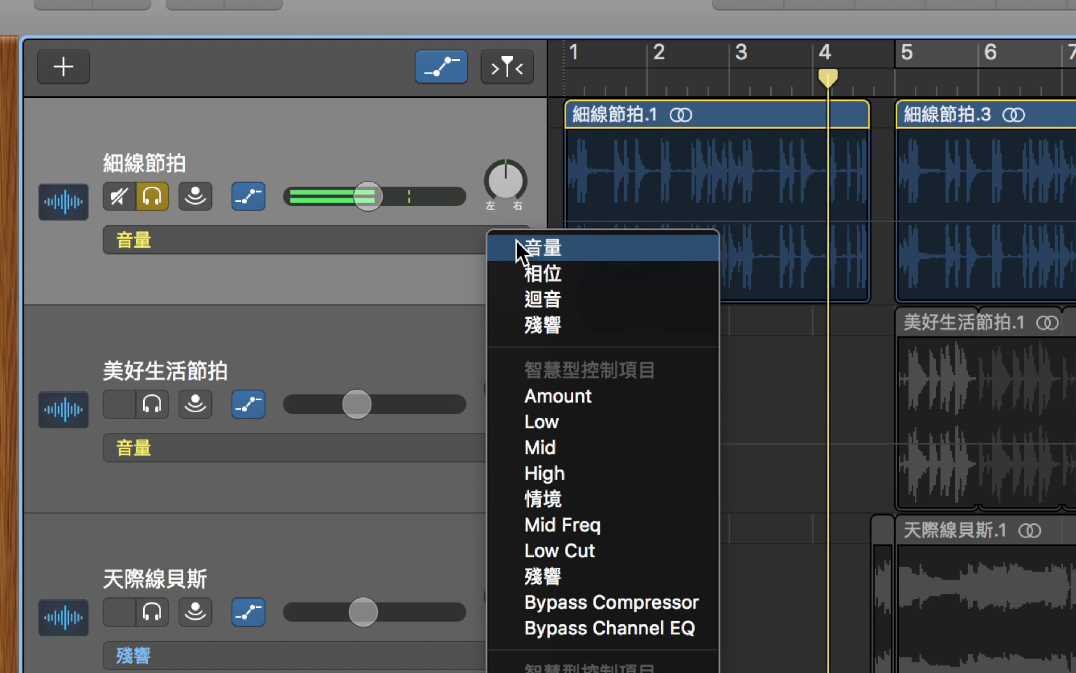
{"action": "left_click", "coordinate": [566, 280]}
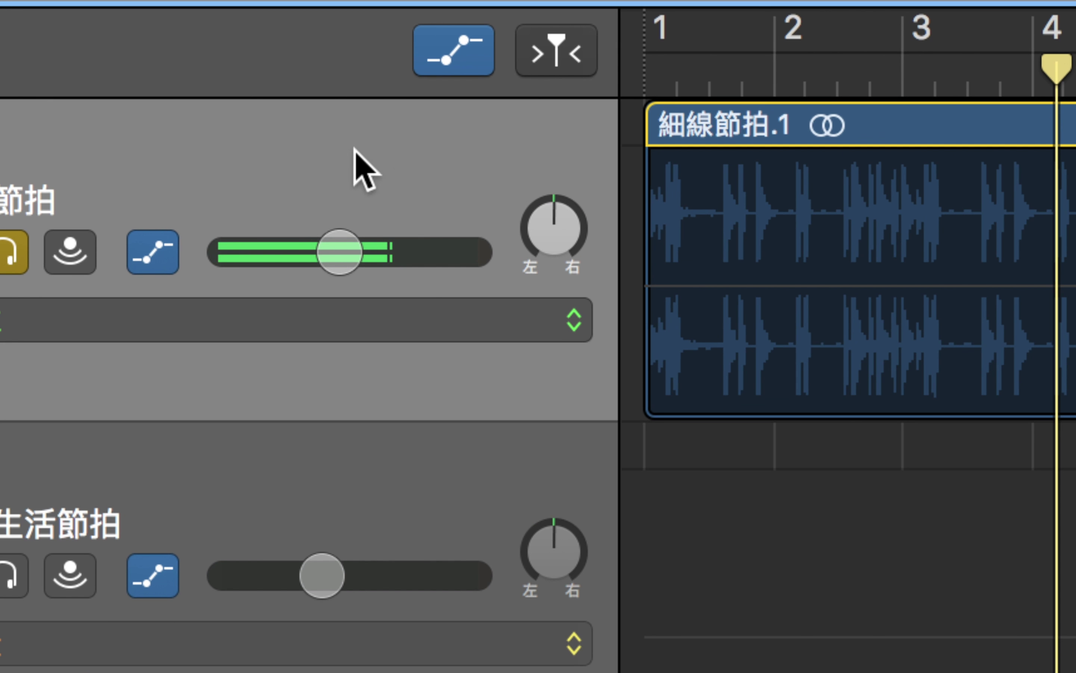
{"action": "left_click_drag", "start_coordinate": [203, 126], "coordinate": [203, 124]}
{"action": "left_click_drag", "start_coordinate": [571, 250], "coordinate": [552, 283]}
{"action": "left_click", "coordinate": [480, 320]}
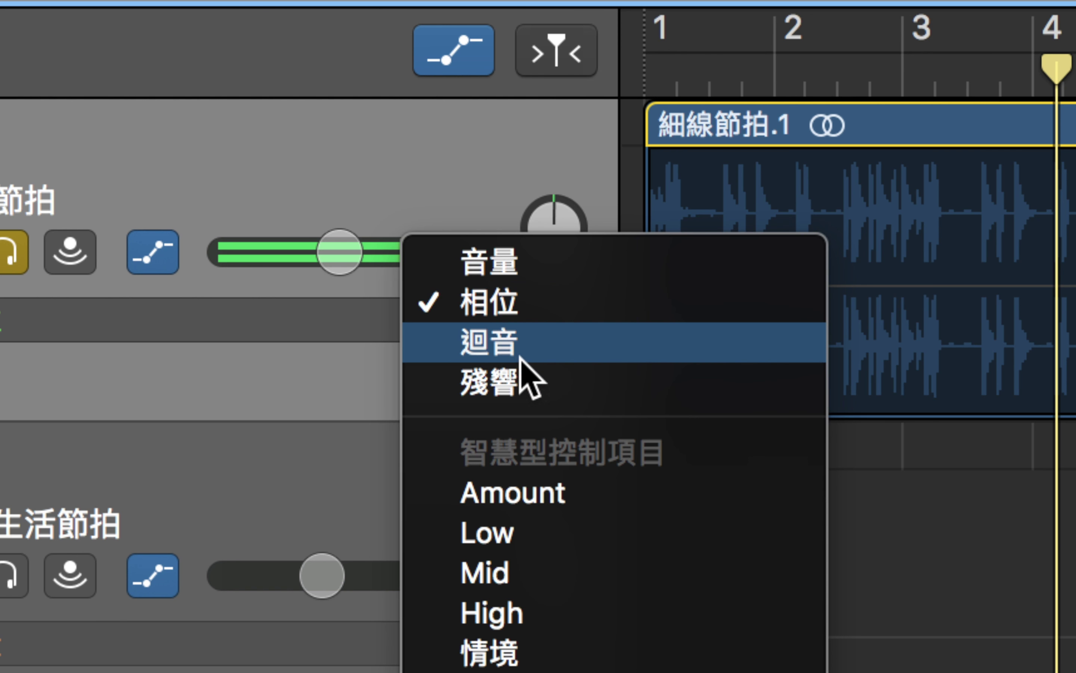
{"action": "left_click", "coordinate": [327, 360]}
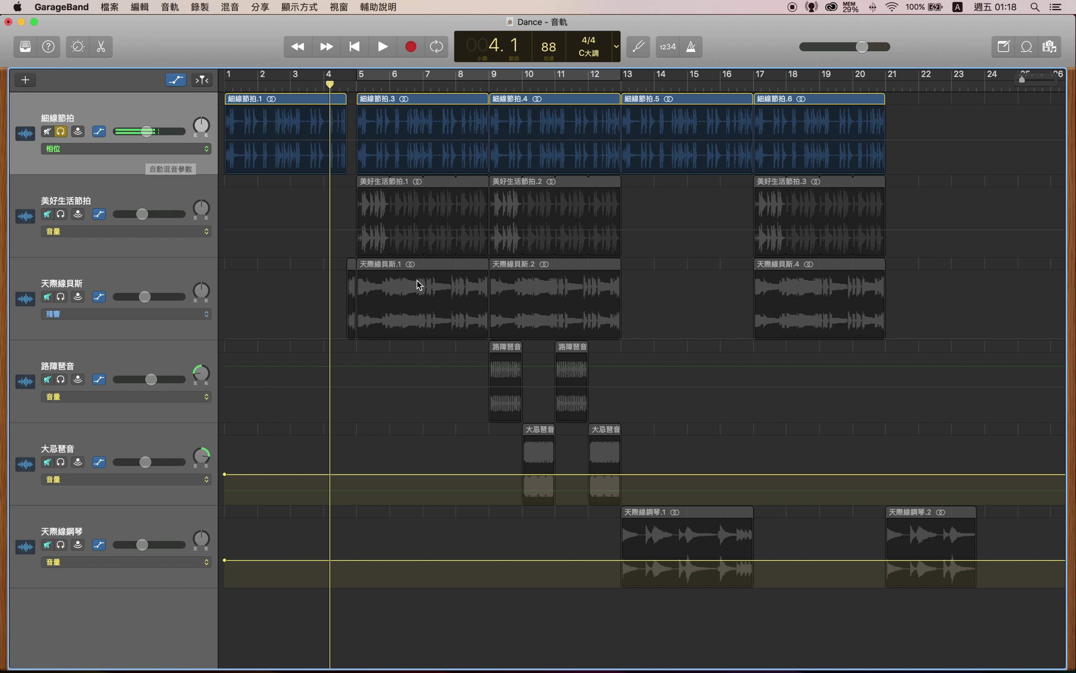
Step: Show the Smart Controls to inspect the 主要殘響 level, and look through the automation parameters offered for 天際線貝斯
{"action": "key", "text": "b"}
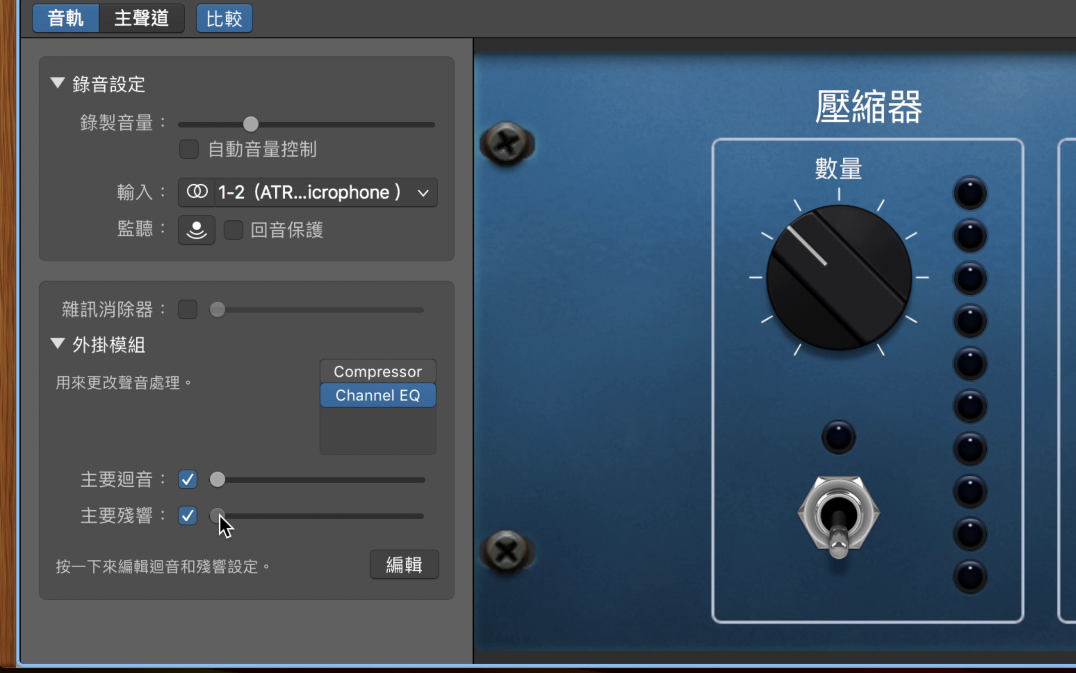
{"action": "mouse_move", "coordinate": [363, 515]}
{"action": "left_mouse_down"}
{"action": "mouse_move", "coordinate": [350, 515]}
{"action": "mouse_move", "coordinate": [377, 514]}
{"action": "mouse_move", "coordinate": [187, 518]}
{"action": "left_mouse_up"}
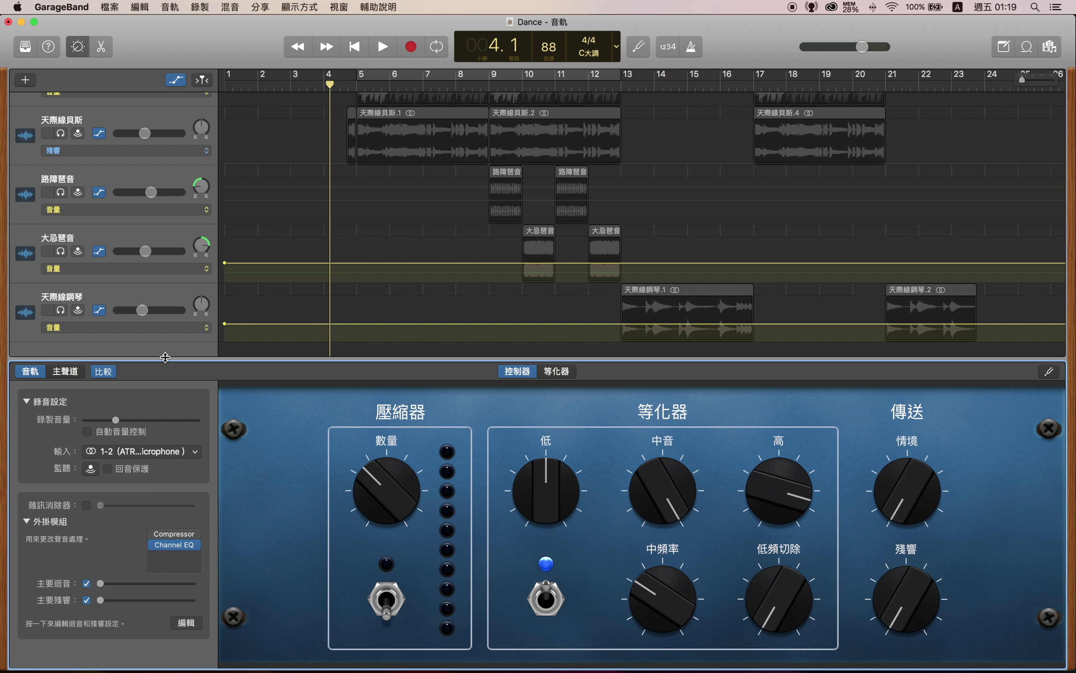
{"action": "left_click", "coordinate": [156, 149]}
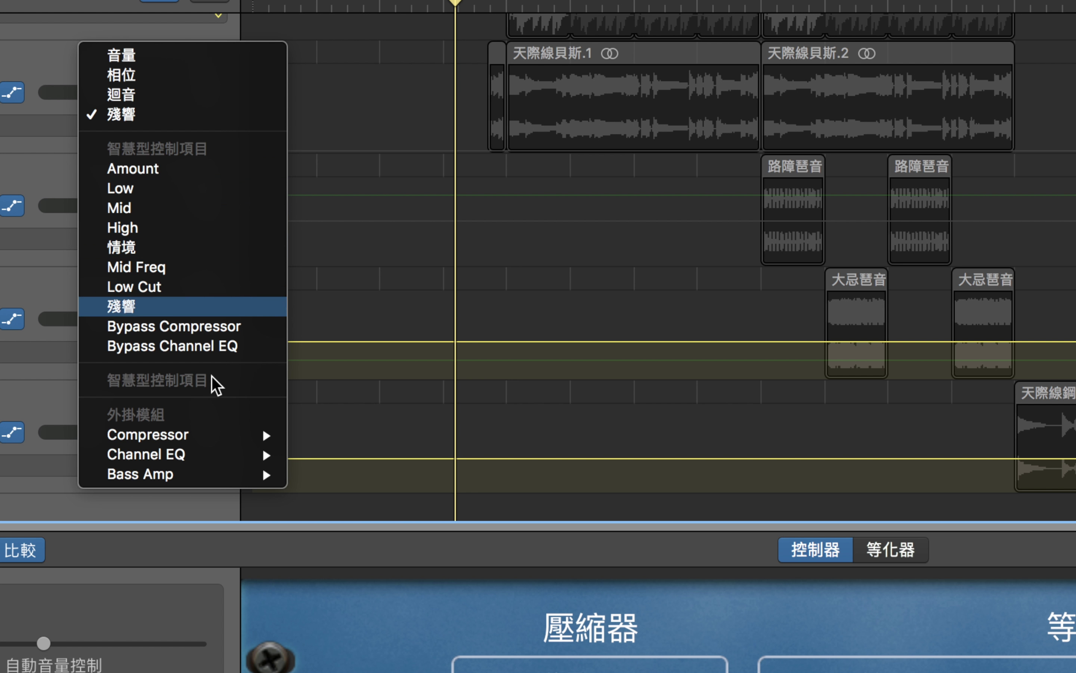
{"action": "mouse_move", "coordinate": [157, 457]}
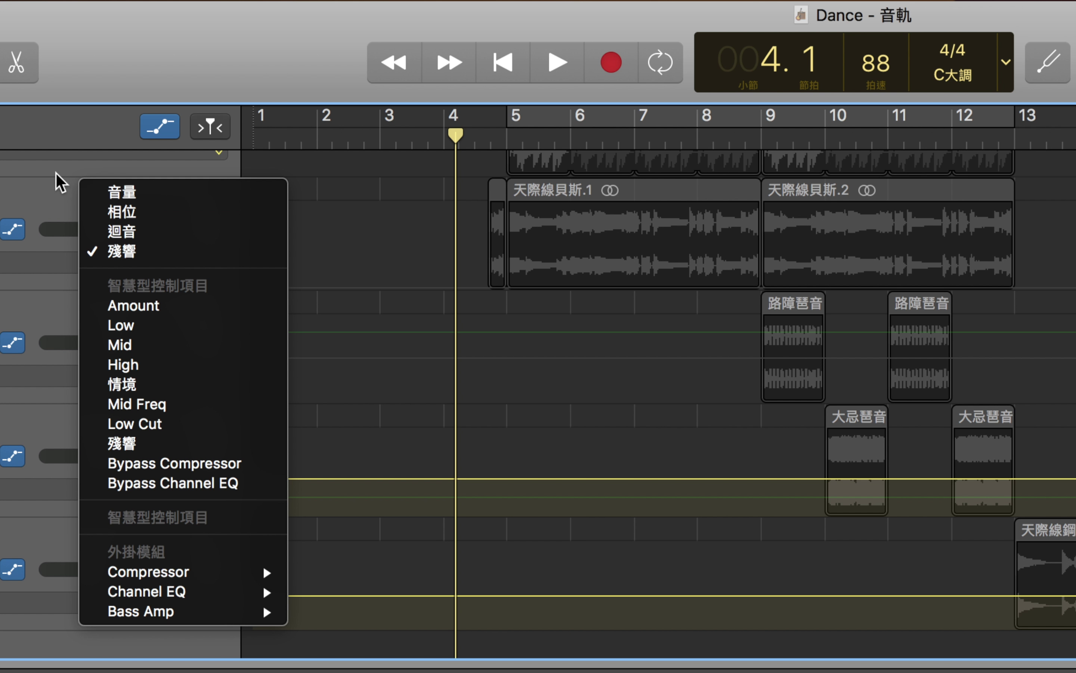
{"action": "key", "text": "Escape"}
{"action": "key", "text": "b"}
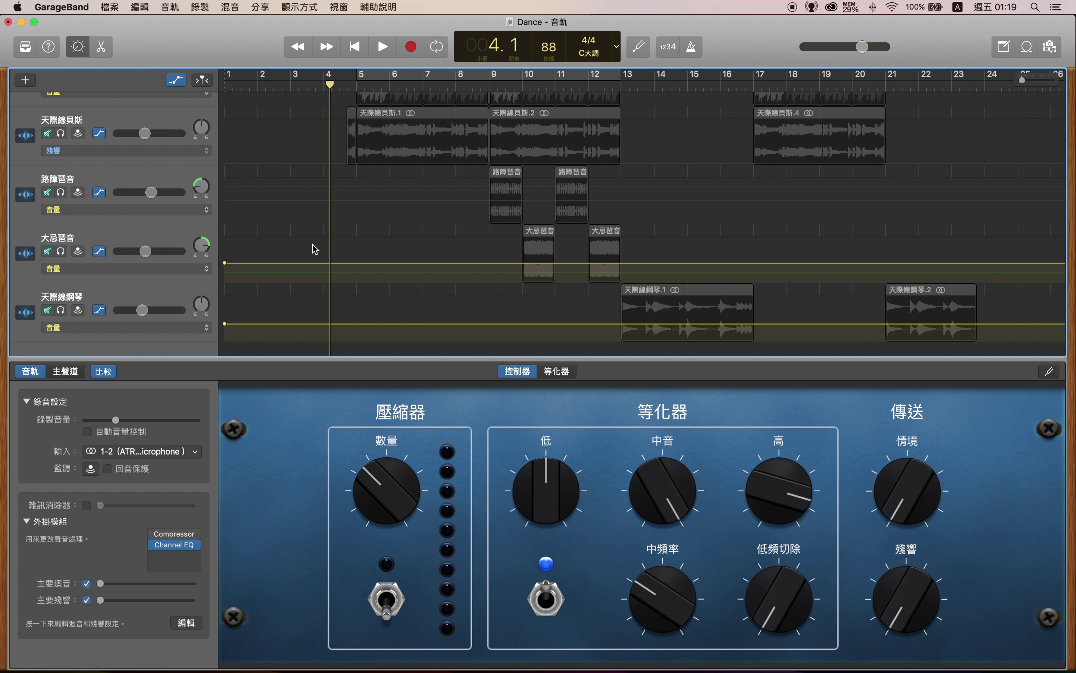
Step: Solo the 路障琶音 and 大忌琶音 tracks and play their alternating regions from bar 9 to bar 13
{"action": "key", "text": "a"}
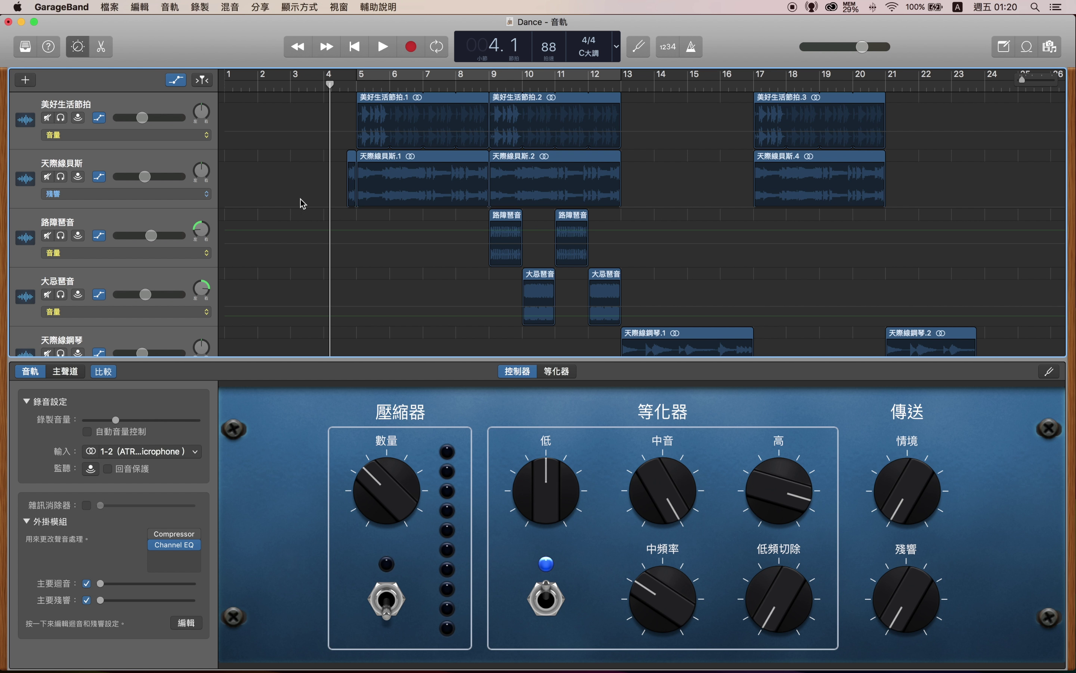
{"action": "left_click", "coordinate": [128, 221]}
{"action": "left_click", "coordinate": [95, 280]}
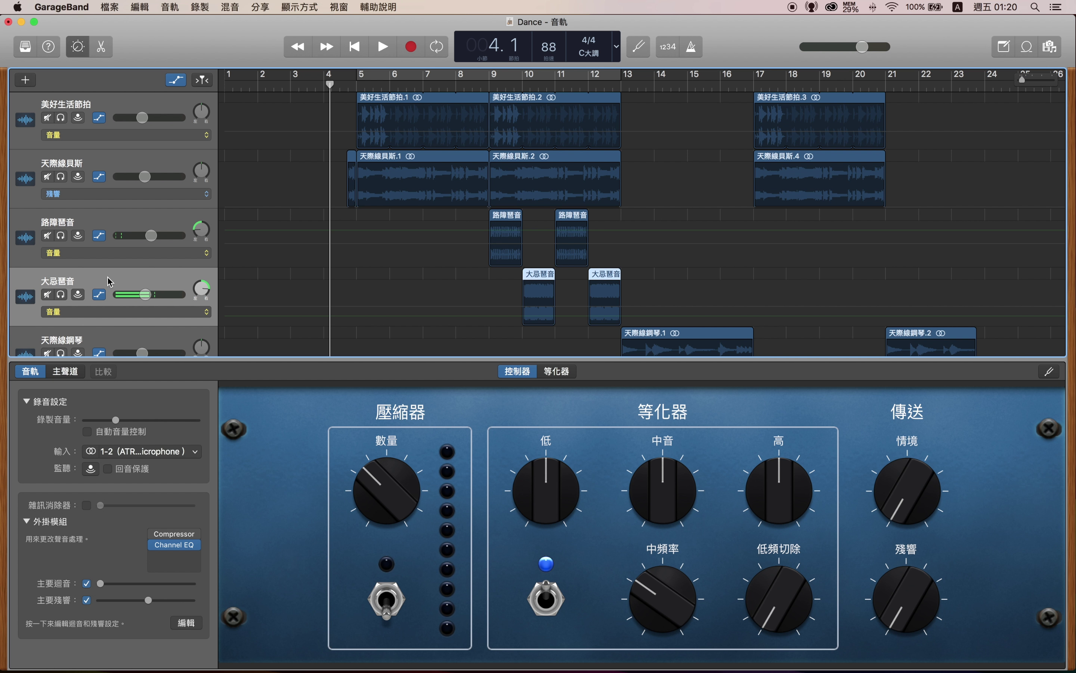
{"action": "left_click", "coordinate": [491, 86]}
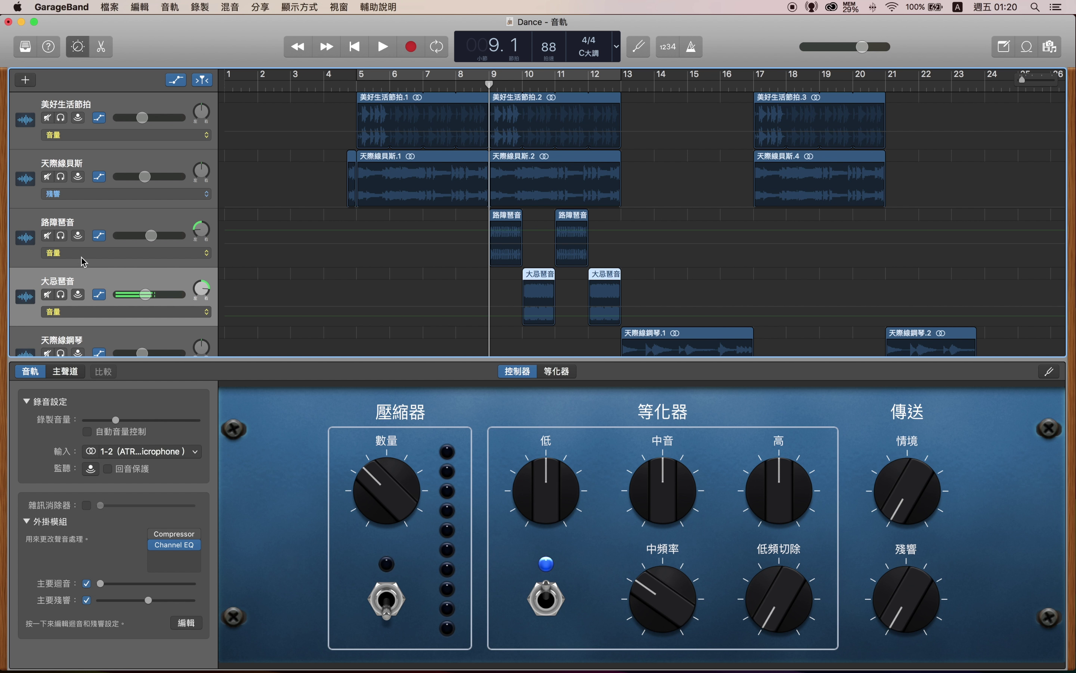
{"action": "left_click", "coordinate": [61, 235]}
{"action": "left_click", "coordinate": [61, 294]}
{"action": "key", "text": "space"}
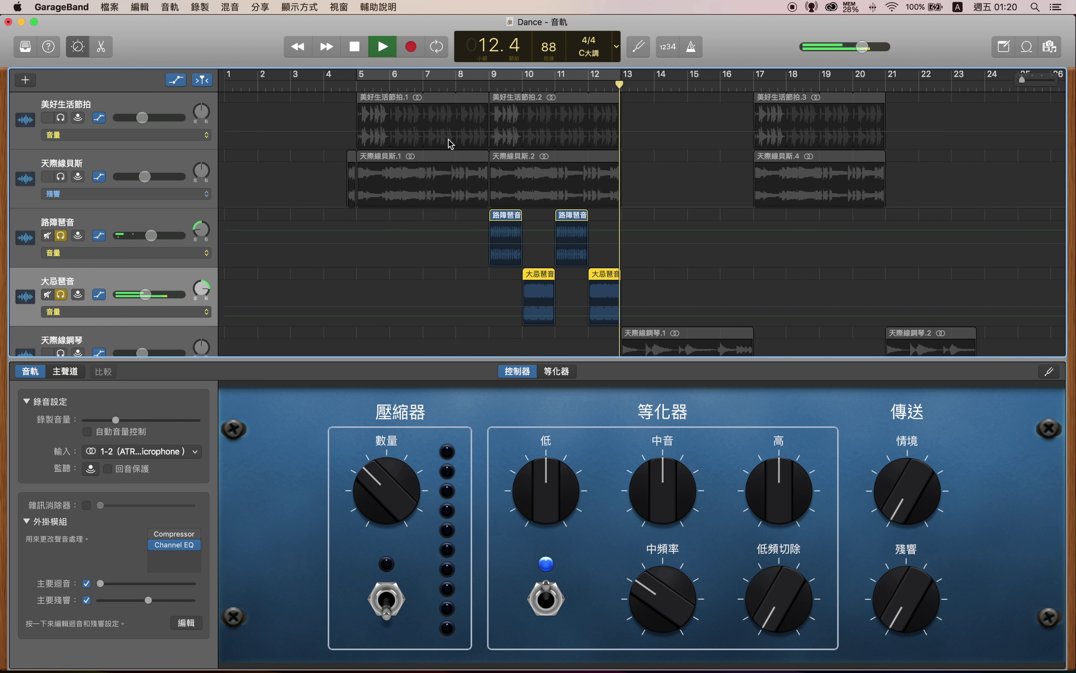
{"action": "key", "text": "space"}
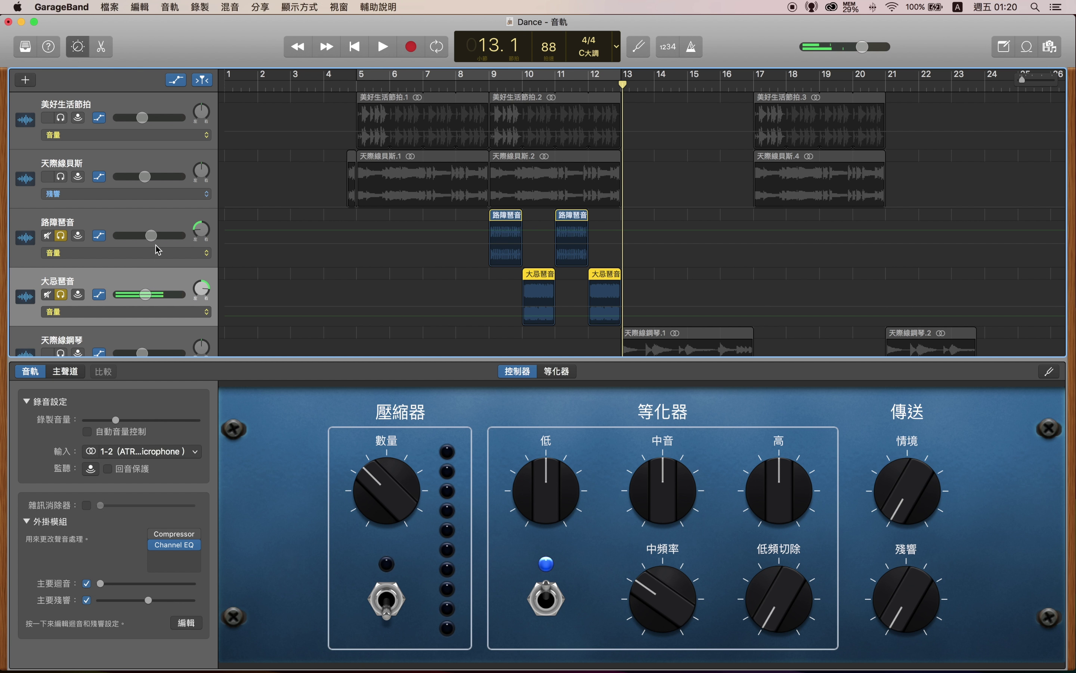
Step: Return the playhead to bar 9 and set the automation parameter of the 路障琶音 track to 相位
{"action": "left_click", "coordinate": [134, 228]}
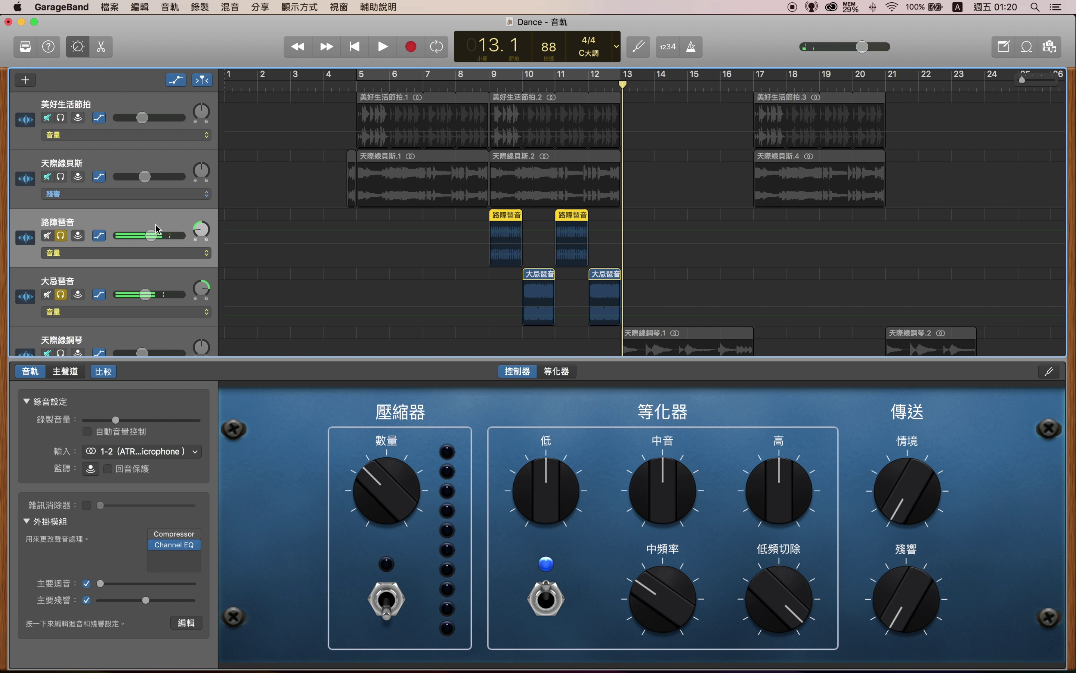
{"action": "mouse_move", "coordinate": [206, 231]}
{"action": "left_click", "coordinate": [490, 88]}
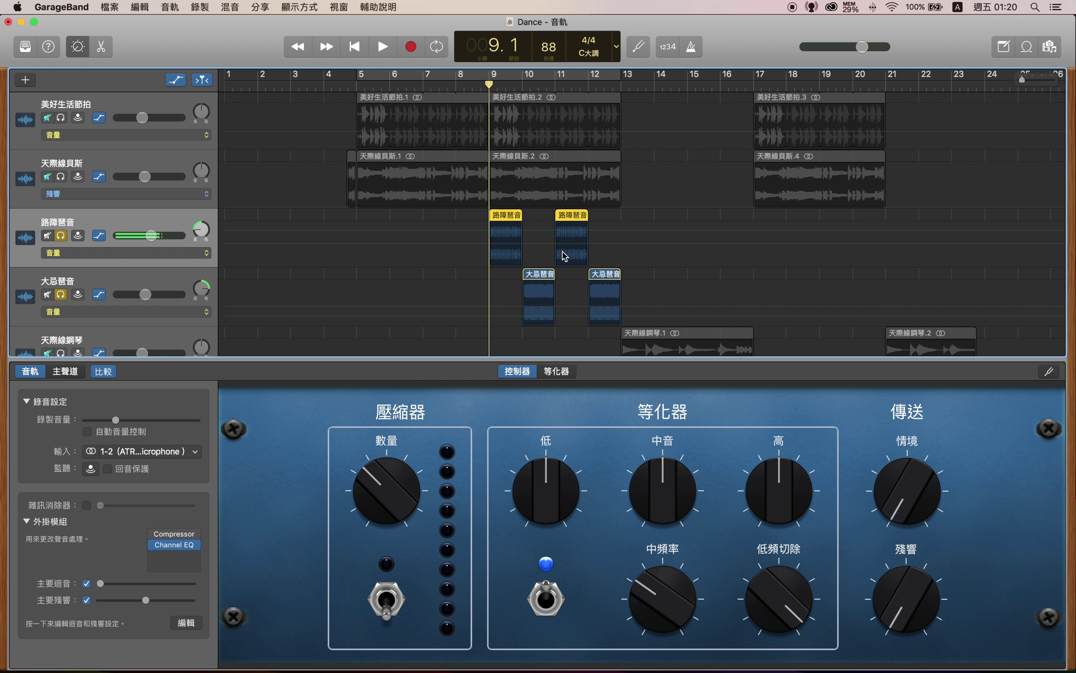
{"action": "left_click", "coordinate": [132, 282]}
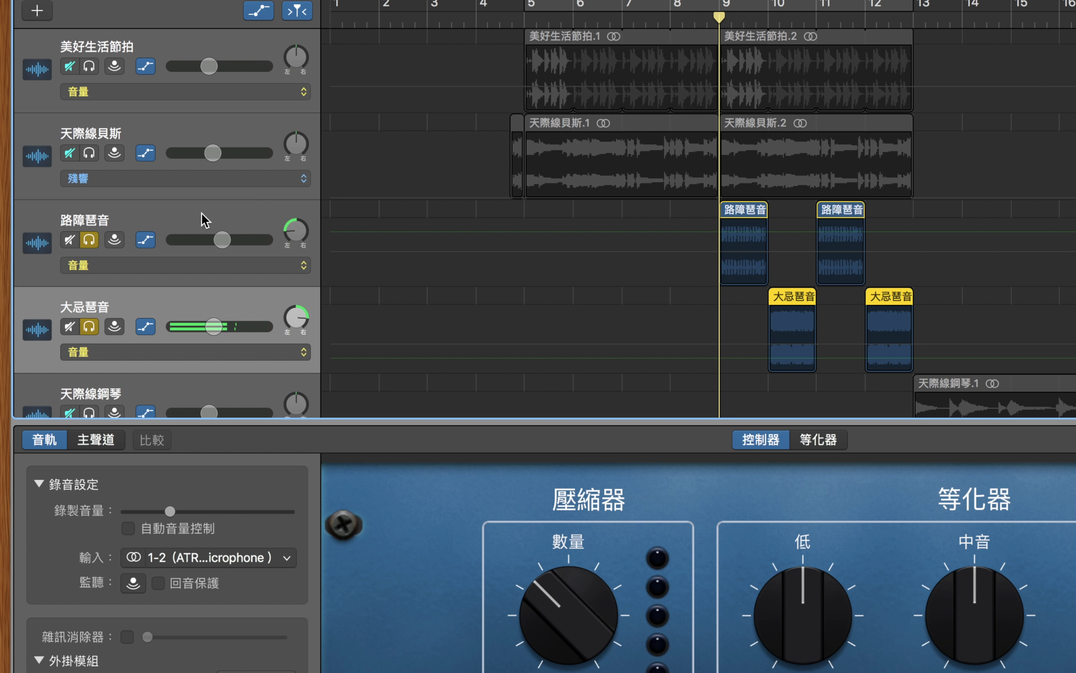
{"action": "left_click", "coordinate": [204, 220]}
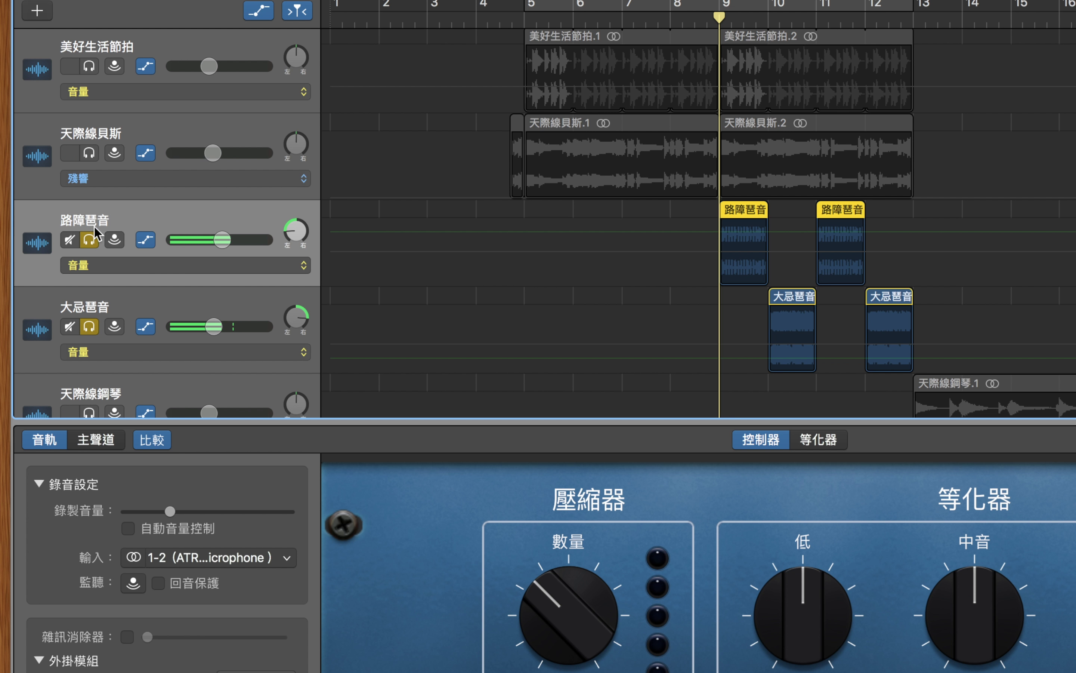
{"action": "left_click", "coordinate": [143, 266]}
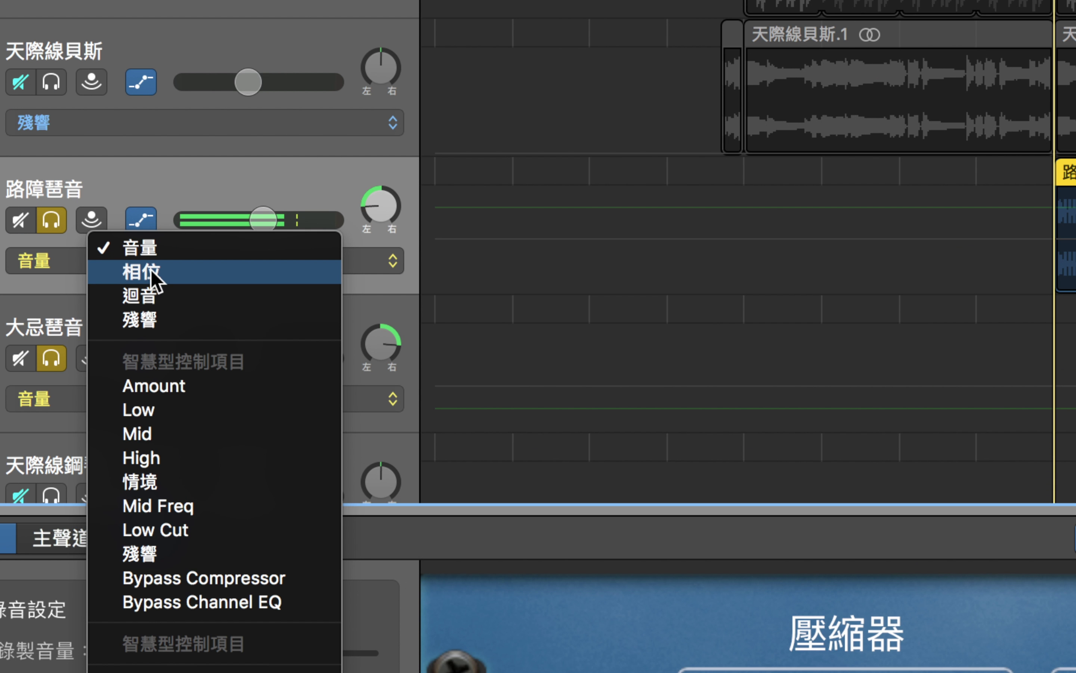
{"action": "left_click", "coordinate": [146, 271]}
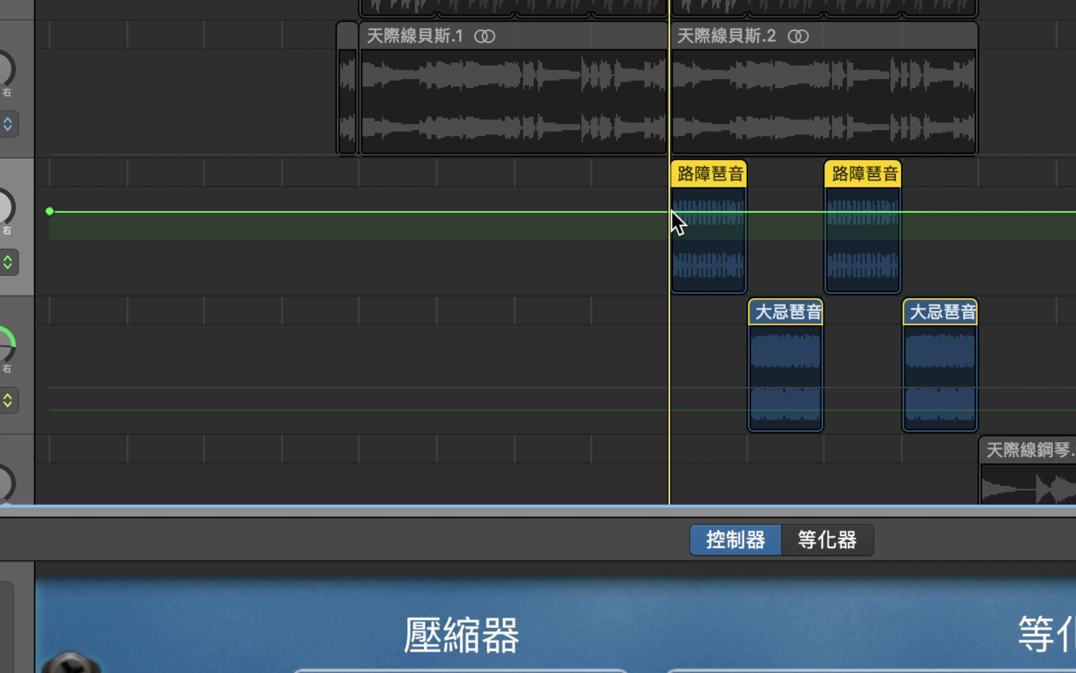
Step: Add pan points at the start and end of the first 路障琶音 region, lowering the second so the pan sweeps across it
{"action": "left_click", "coordinate": [1055, 211]}
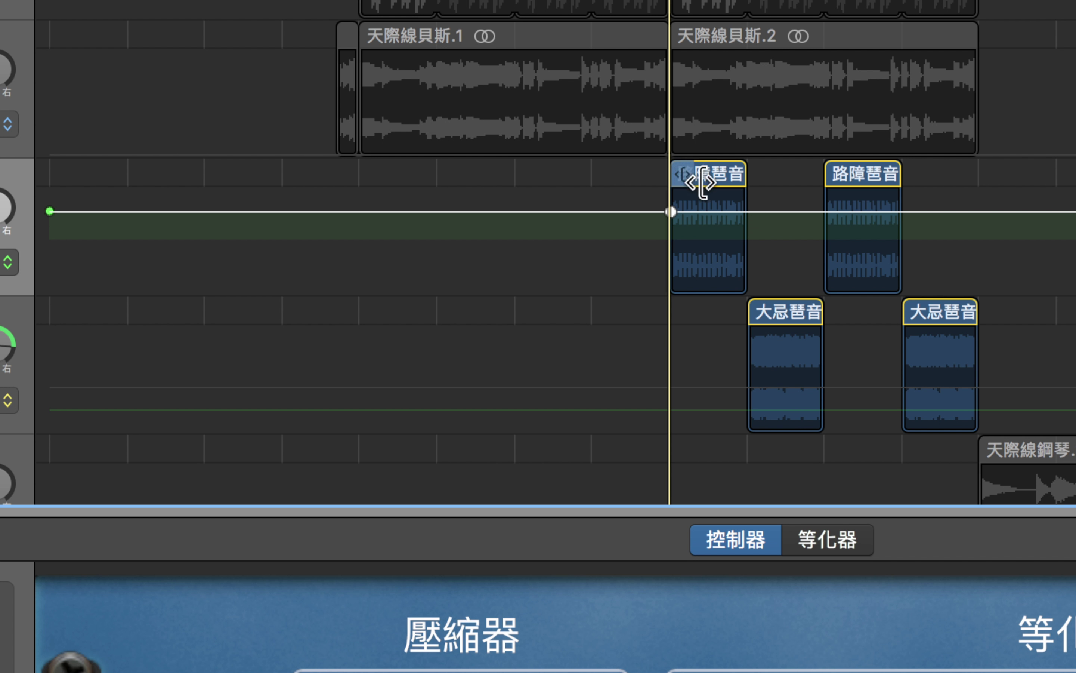
{"action": "left_click", "coordinate": [747, 211]}
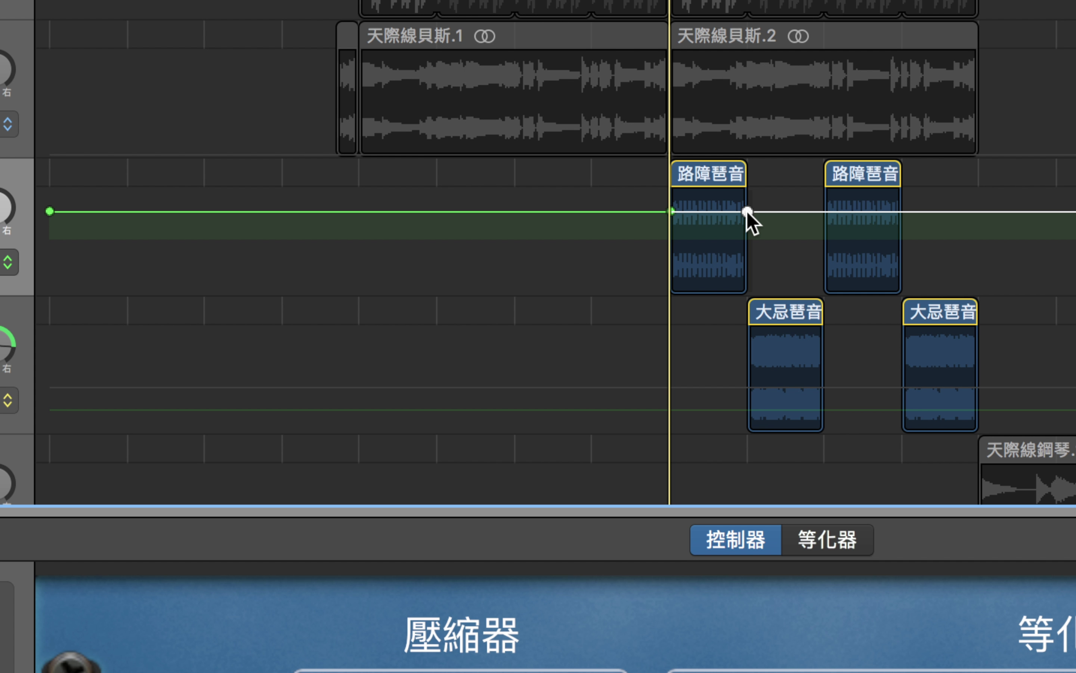
{"action": "left_click_drag", "start_coordinate": [747, 212], "coordinate": [747, 275]}
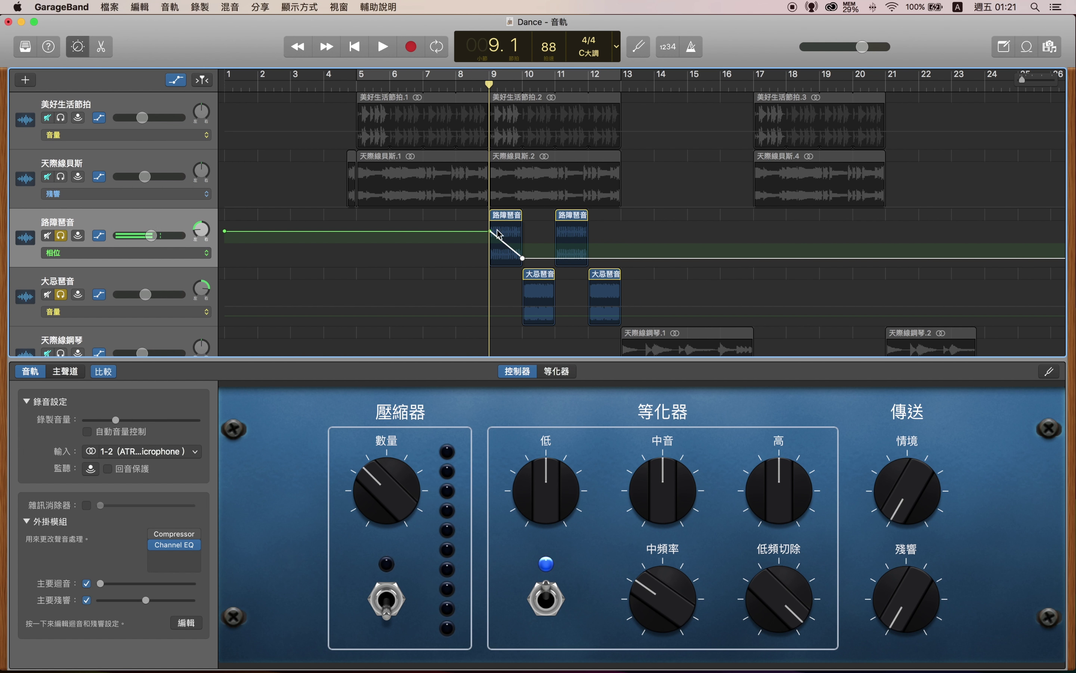
Step: Play the pan sweep on 路障琶音 from just before bar 9, and again with 大忌琶音 no longer soloed
{"action": "left_click_drag", "start_coordinate": [488, 92], "coordinate": [483, 87]}
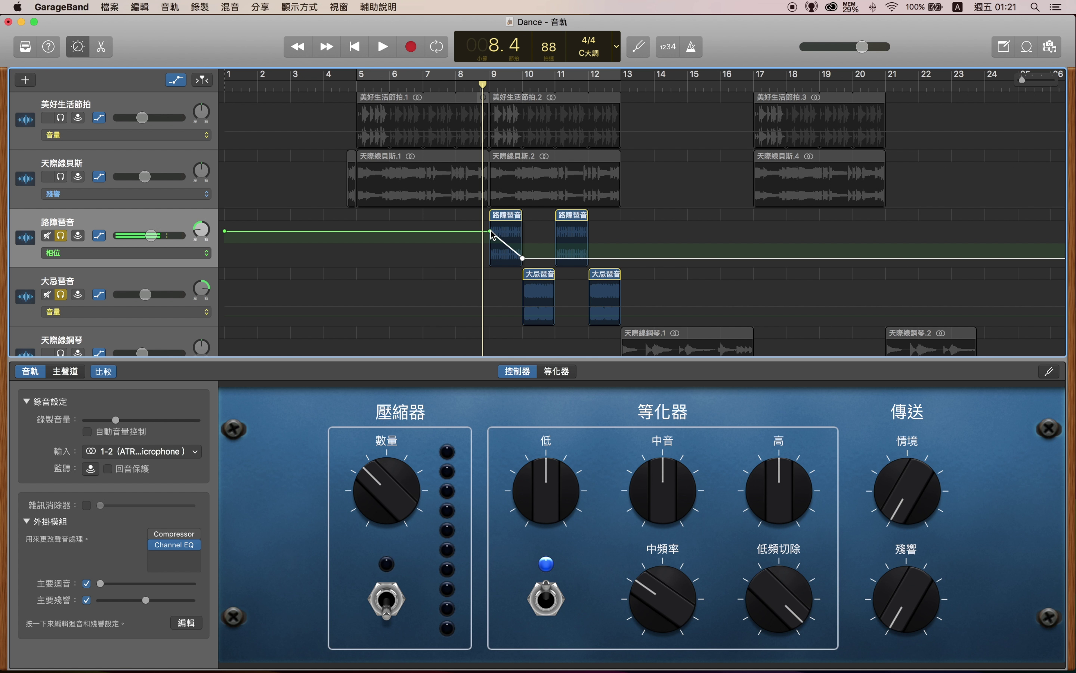
{"action": "key", "text": "space"}
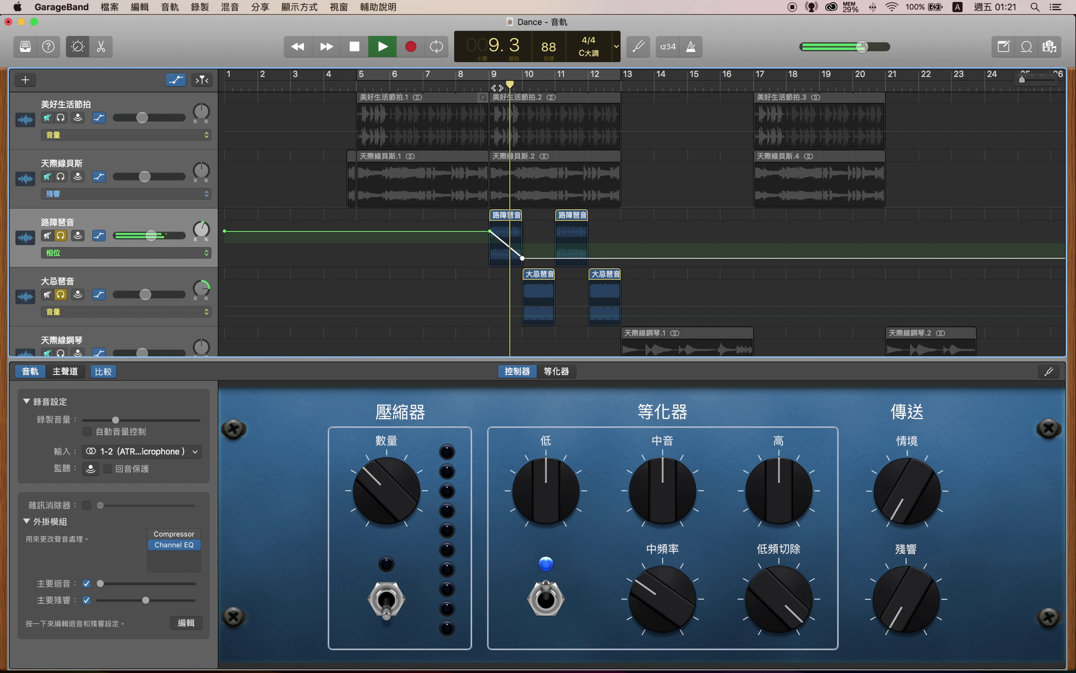
{"action": "key", "text": "space"}
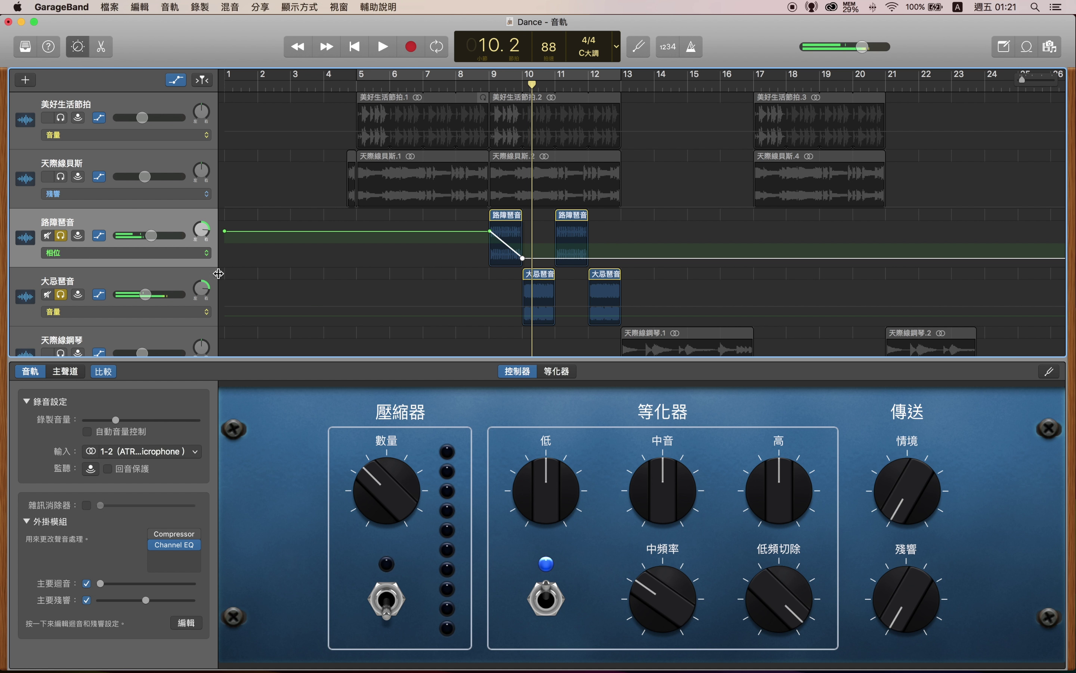
{"action": "left_click", "coordinate": [64, 295]}
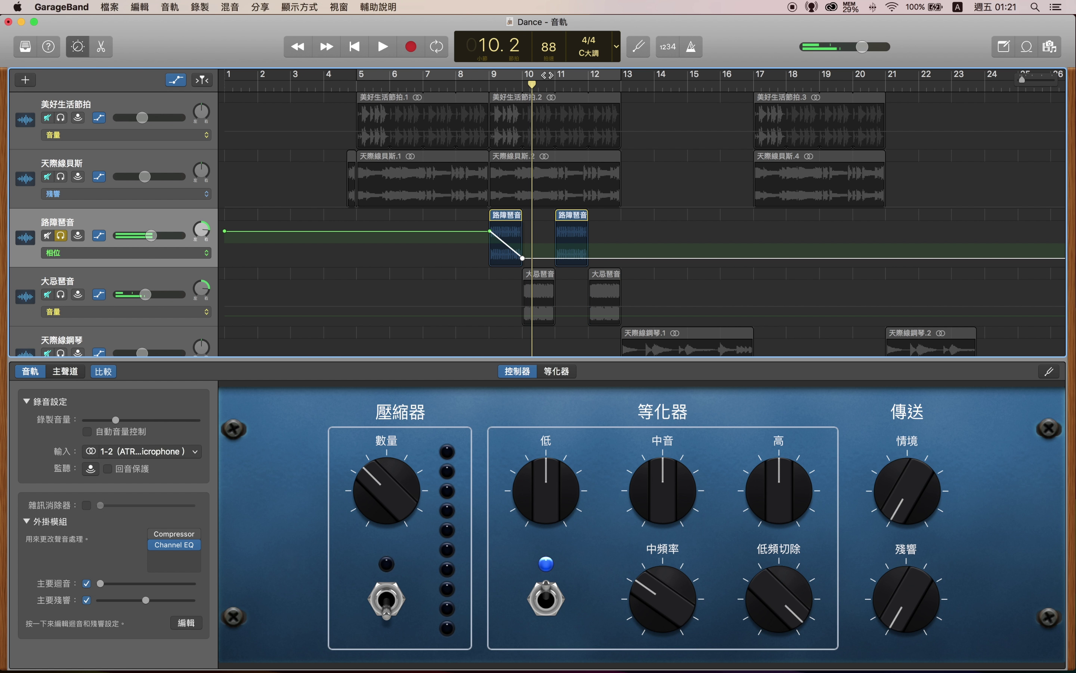
{"action": "left_click", "coordinate": [494, 80]}
{"action": "key", "text": "space"}
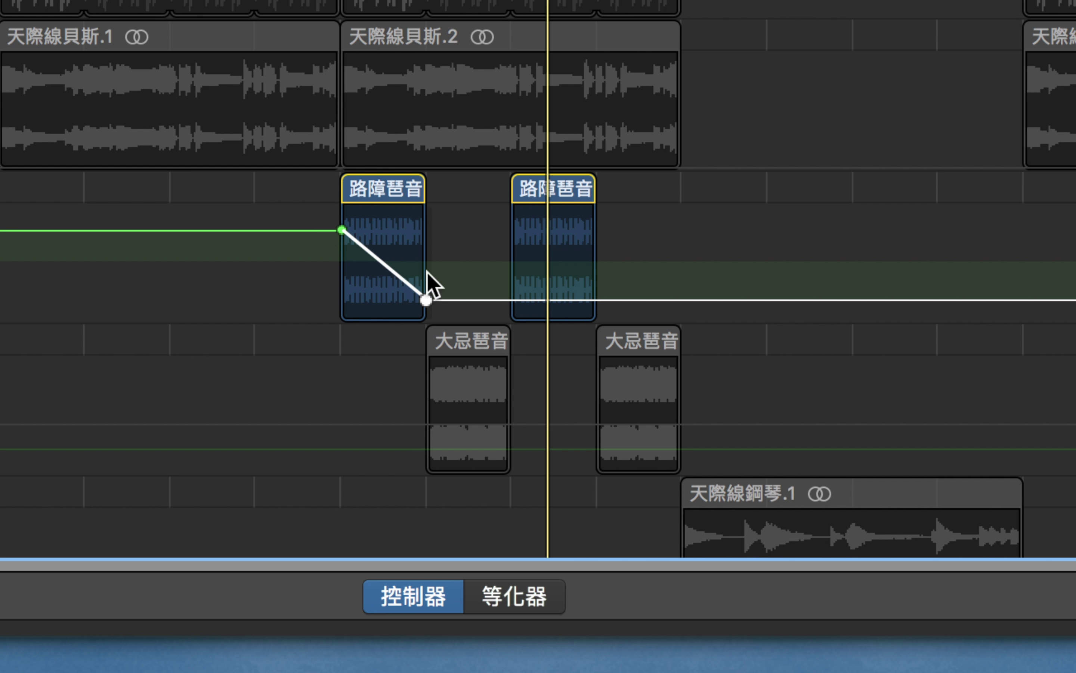
Step: Raise the 路障琶音 pan curve to a new point at bar 11 and lower it to another at bar 12, repeating the sweep
{"action": "scroll", "coordinate": [447, 231], "scroll_direction": "right", "scroll_amount": 1}
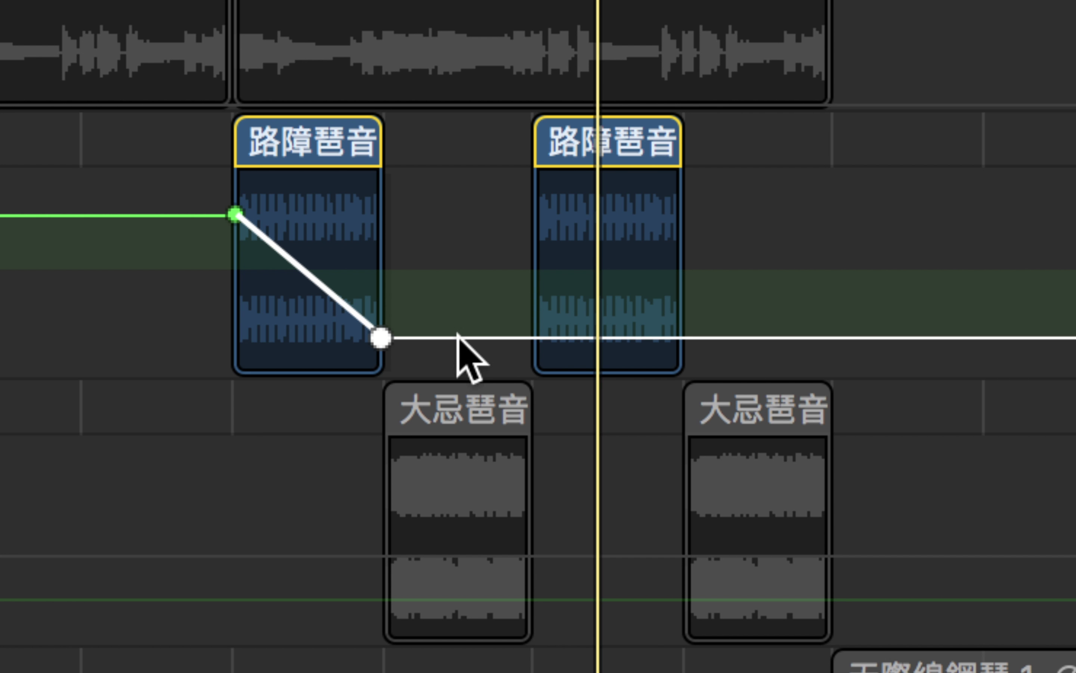
{"action": "left_click", "coordinate": [465, 338]}
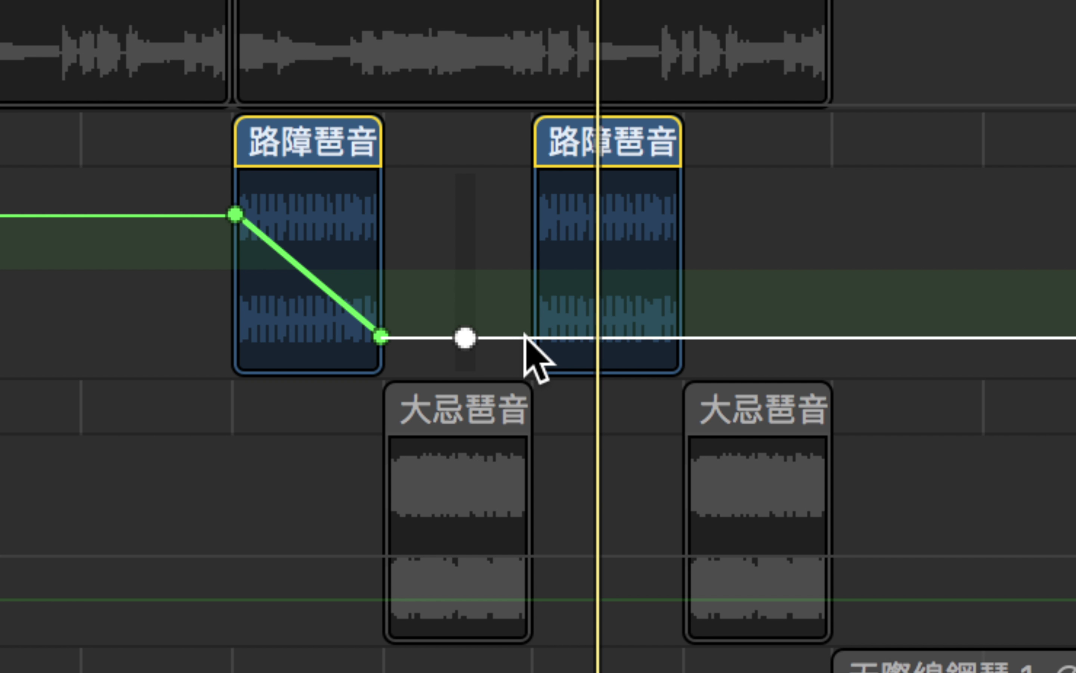
{"action": "left_click_drag", "start_coordinate": [468, 340], "coordinate": [464, 215]}
{"action": "left_click_drag", "start_coordinate": [465, 216], "coordinate": [526, 216]}
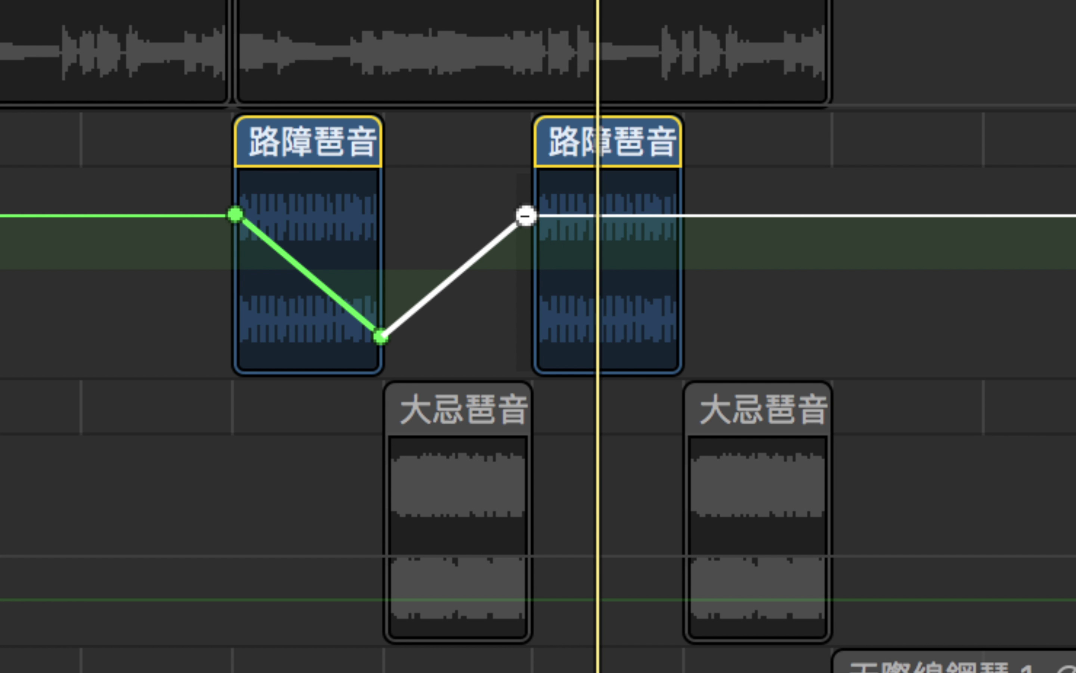
{"action": "left_click_drag", "start_coordinate": [526, 217], "coordinate": [681, 338]}
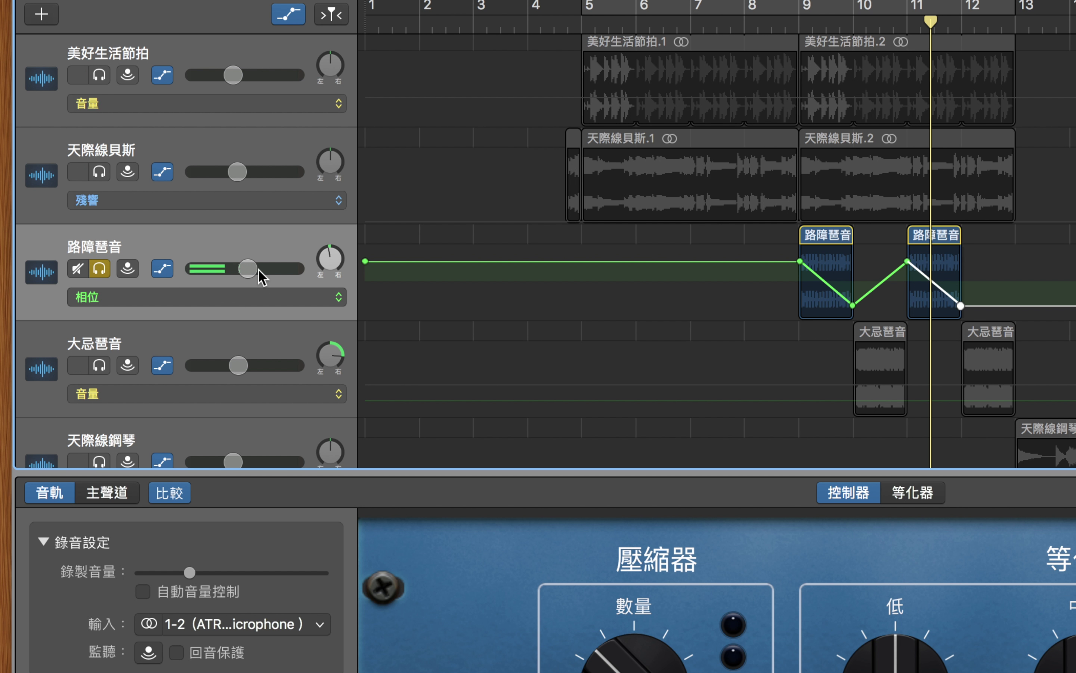
Step: Set the automation parameter of the 大忌琶音 track to 相位 and switch the solo from 路障琶音 to 大忌琶音
{"action": "left_click", "coordinate": [212, 354]}
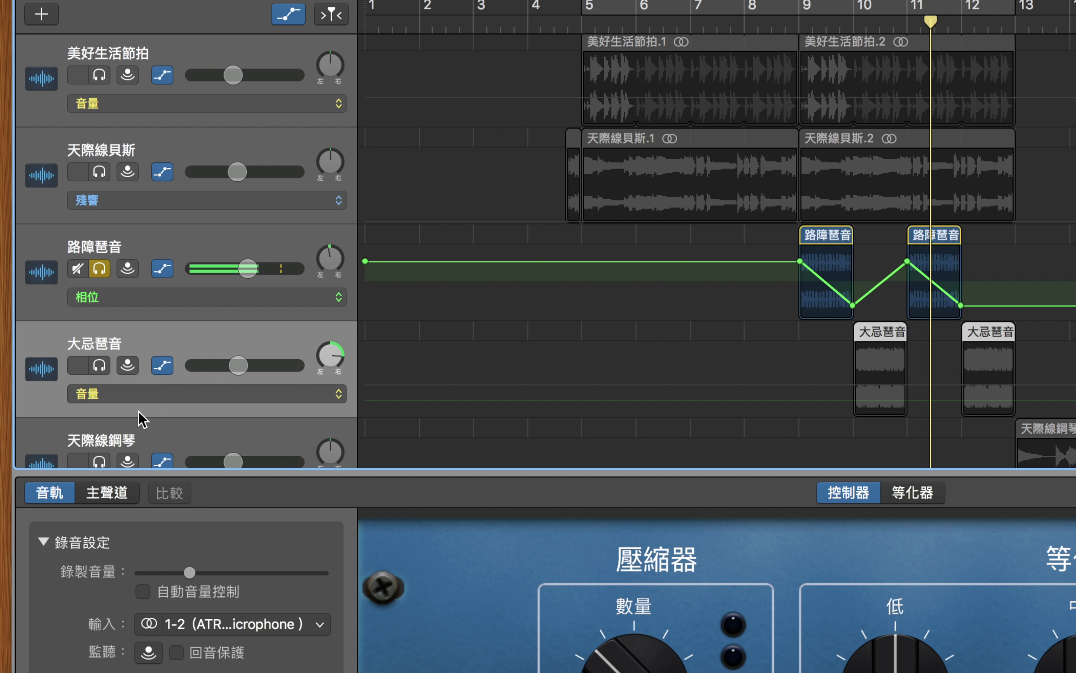
{"action": "left_click", "coordinate": [154, 397]}
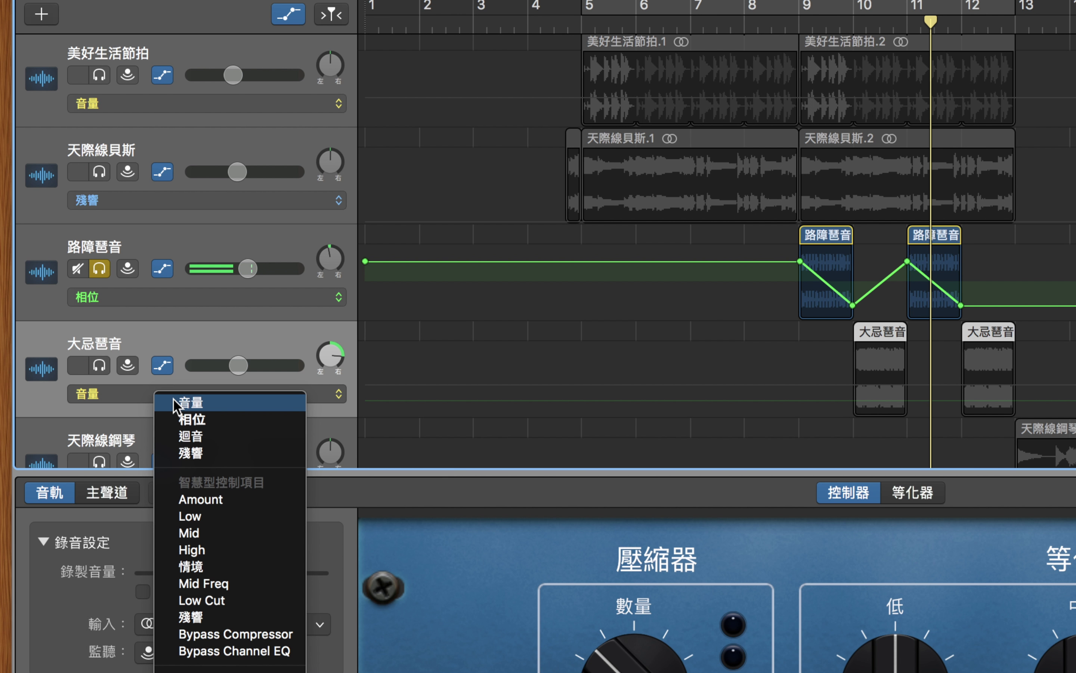
{"action": "left_click", "coordinate": [653, 421]}
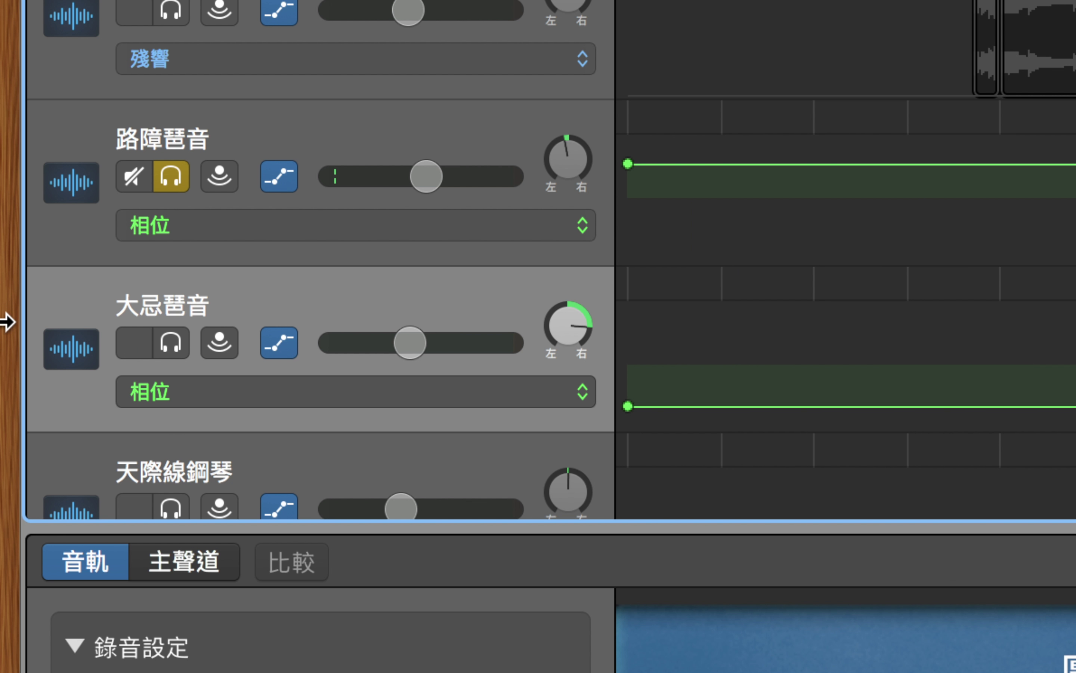
{"action": "left_click", "coordinate": [171, 176]}
{"action": "left_click", "coordinate": [171, 342]}
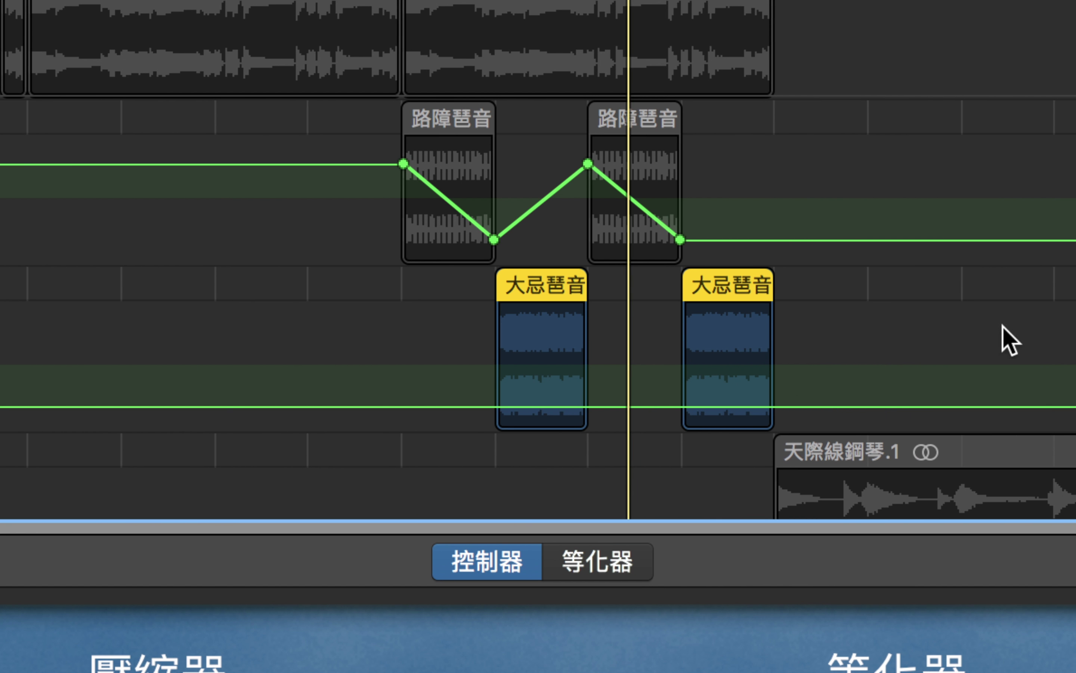
Step: Add pan points on 大忌琶音 at bars 10, 11, 12 and 13 so the curve rises across both regions and falls between them
{"action": "left_click", "coordinate": [497, 407]}
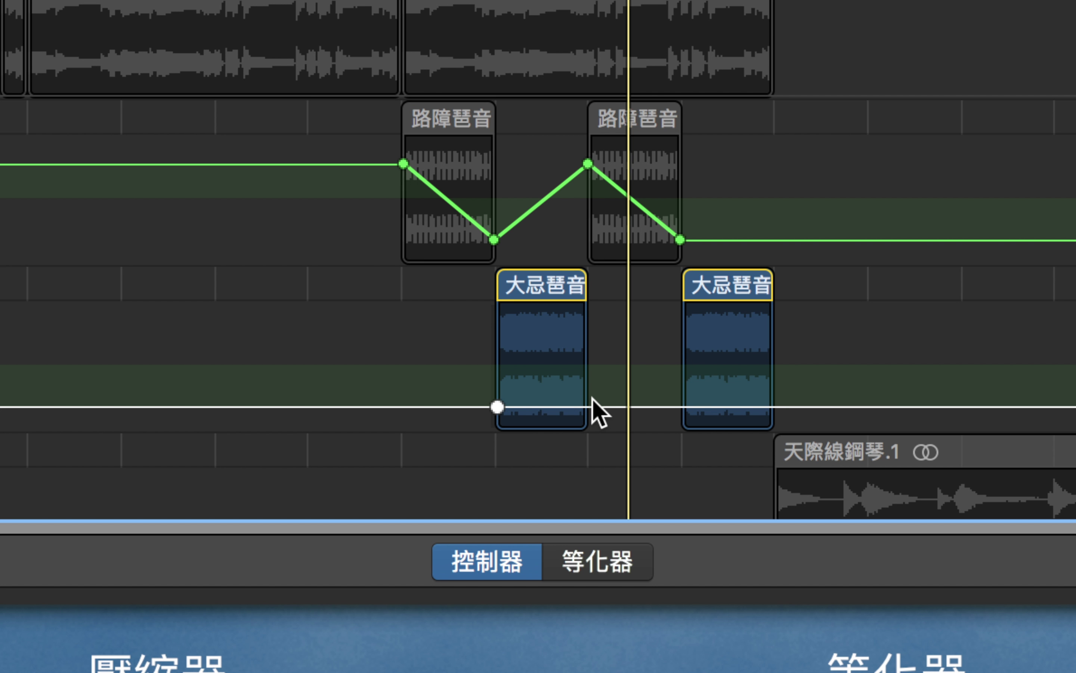
{"action": "left_click", "coordinate": [586, 406]}
{"action": "left_click_drag", "start_coordinate": [586, 407], "coordinate": [680, 407]}
{"action": "left_click", "coordinate": [650, 331]}
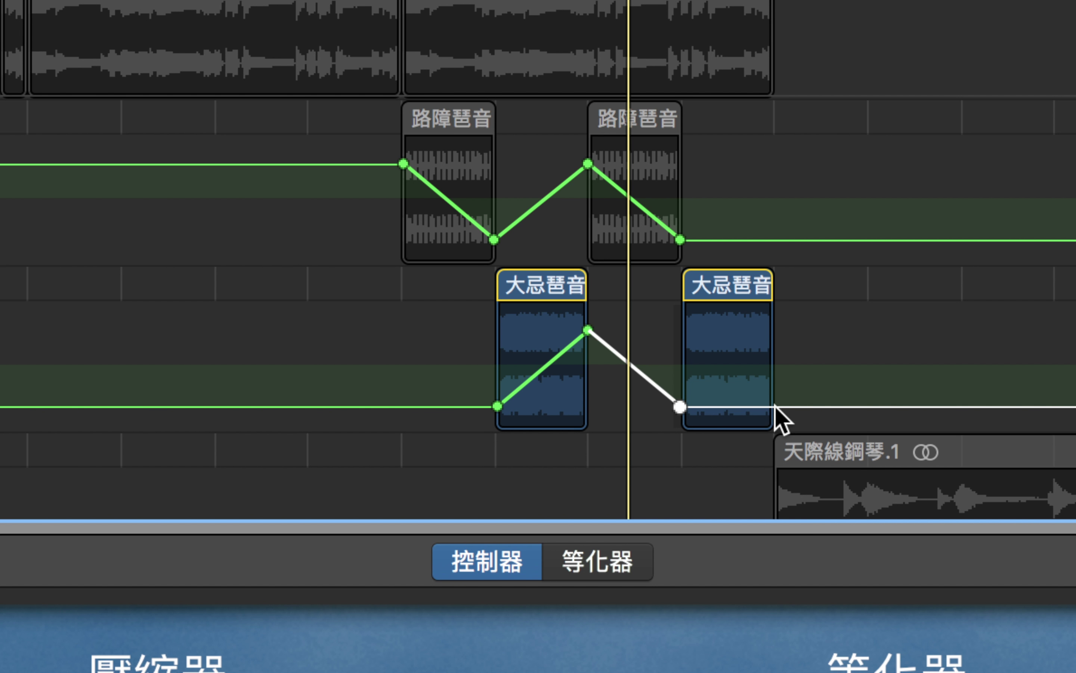
{"action": "left_click_drag", "start_coordinate": [775, 406], "coordinate": [775, 330]}
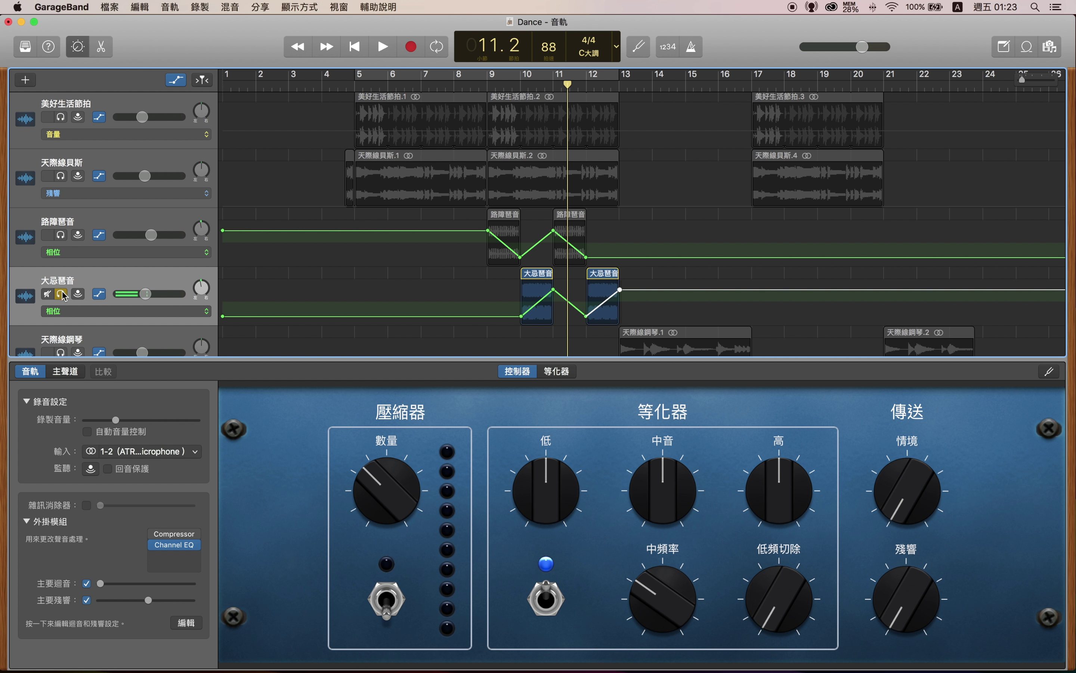
Step: Turn off solo on 大忌琶音 and play the full mix from bar 9 through the pan sweeps of both arpeggio tracks
{"action": "left_click", "coordinate": [61, 295]}
{"action": "left_click", "coordinate": [94, 222]}
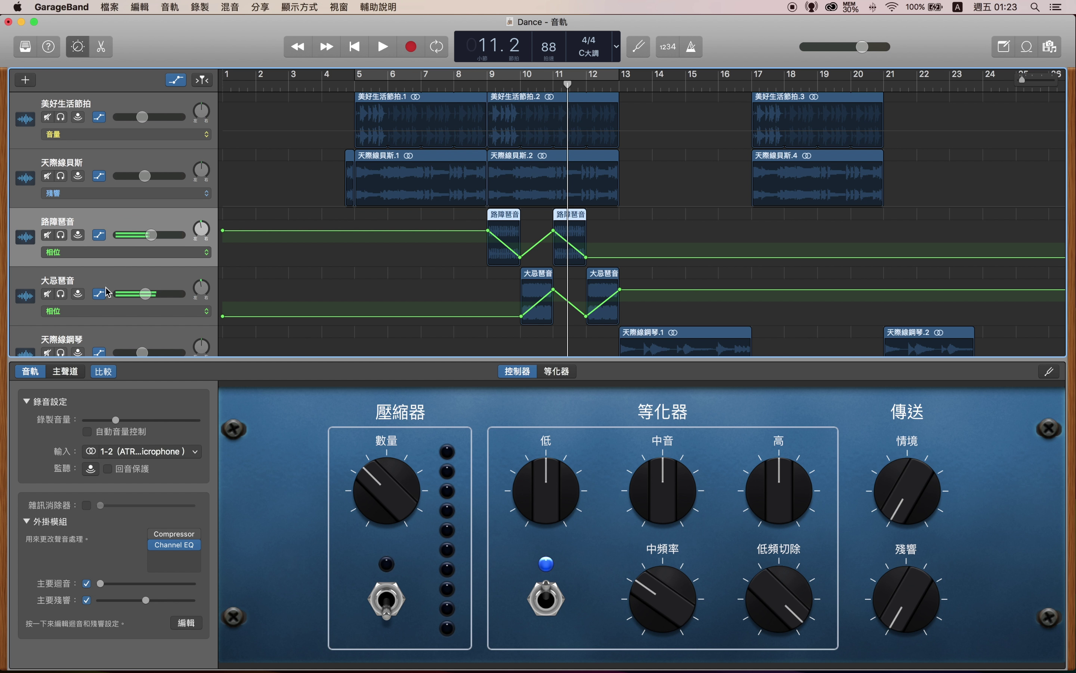
{"action": "left_click", "coordinate": [105, 286]}
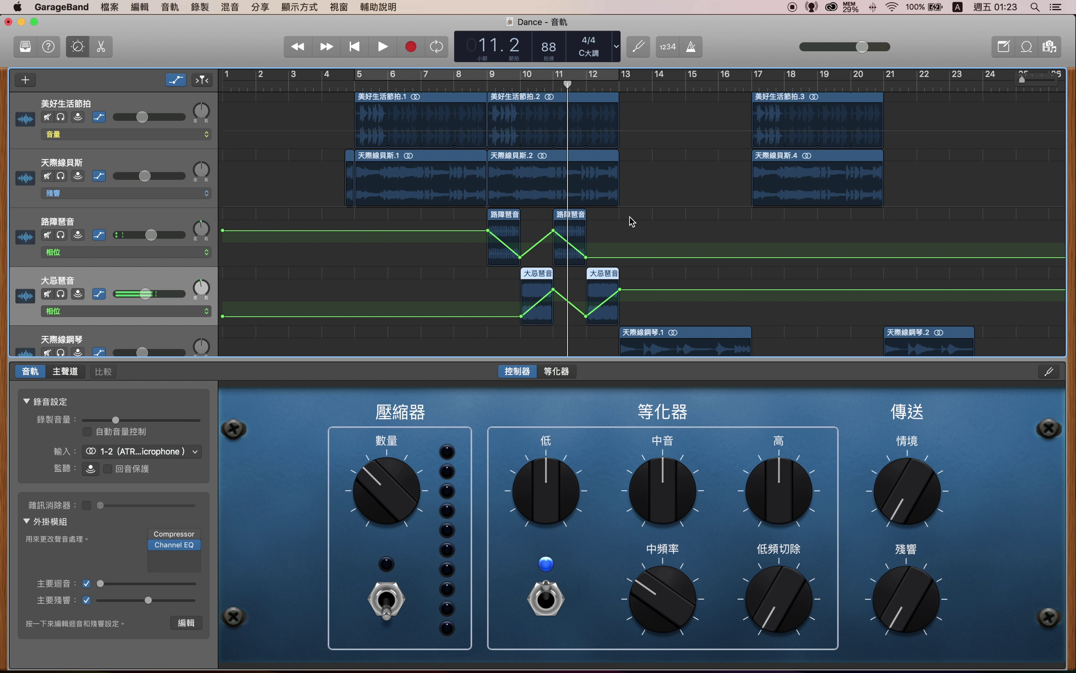
{"action": "left_click", "coordinate": [488, 87]}
{"action": "key", "text": "space"}
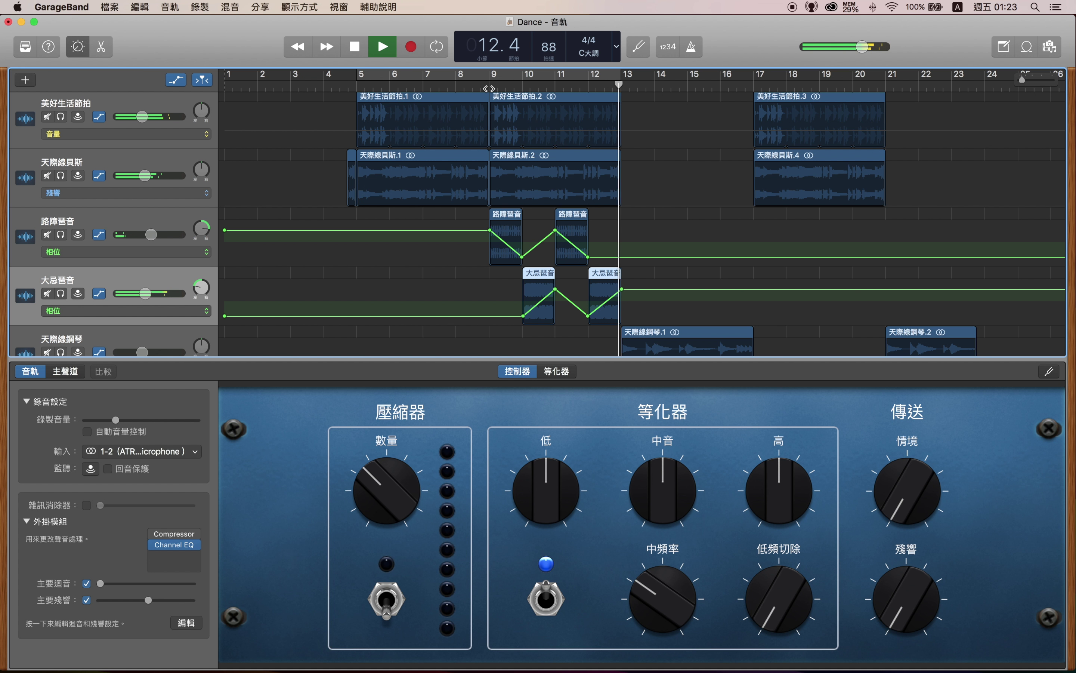
{"action": "key", "text": "space"}
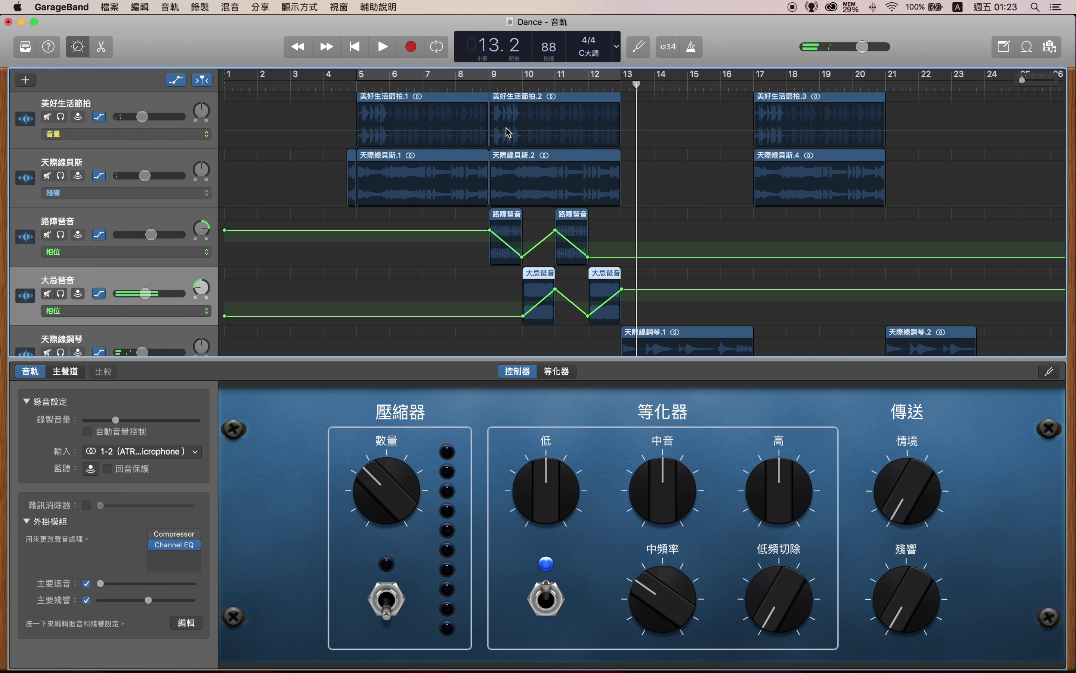
Step: Select the 天際線鋼琴 track and play its last region from bar 21
{"action": "scroll", "coordinate": [358, 307], "scroll_direction": "down", "scroll_amount": 3}
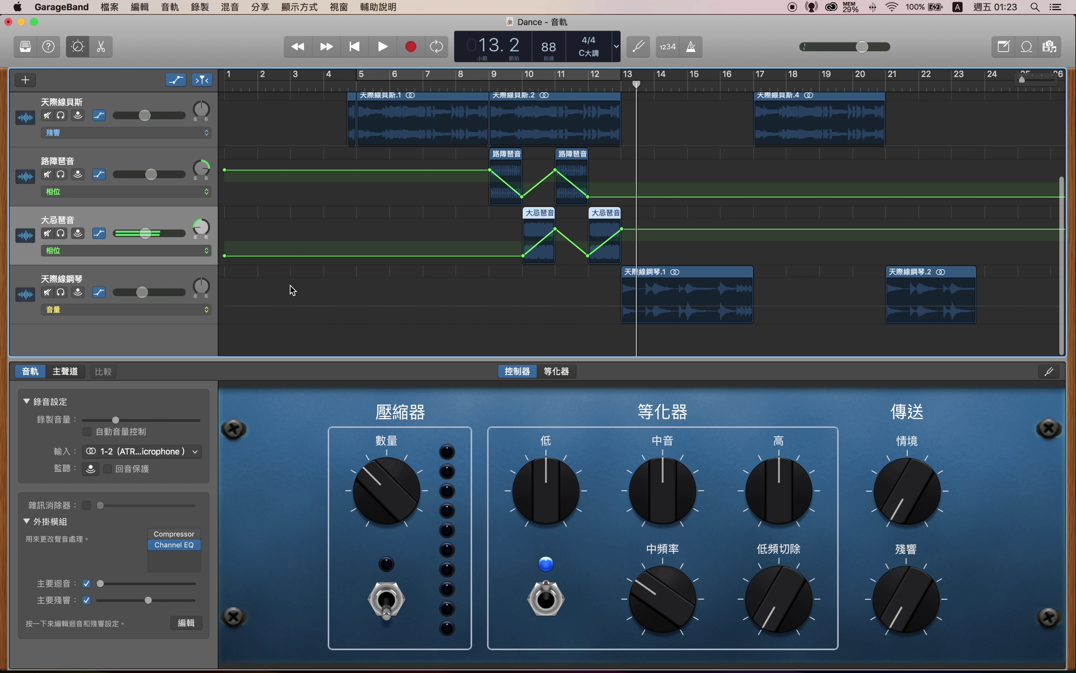
{"action": "left_click", "coordinate": [125, 281]}
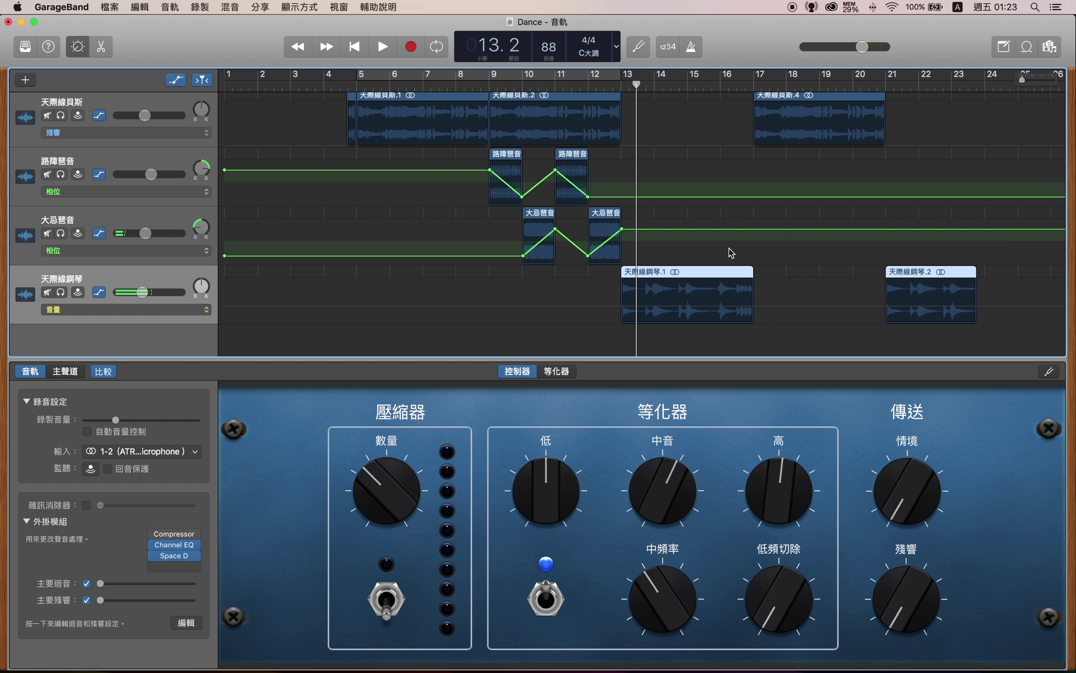
{"action": "scroll", "coordinate": [732, 252], "scroll_direction": "right", "scroll_amount": 3}
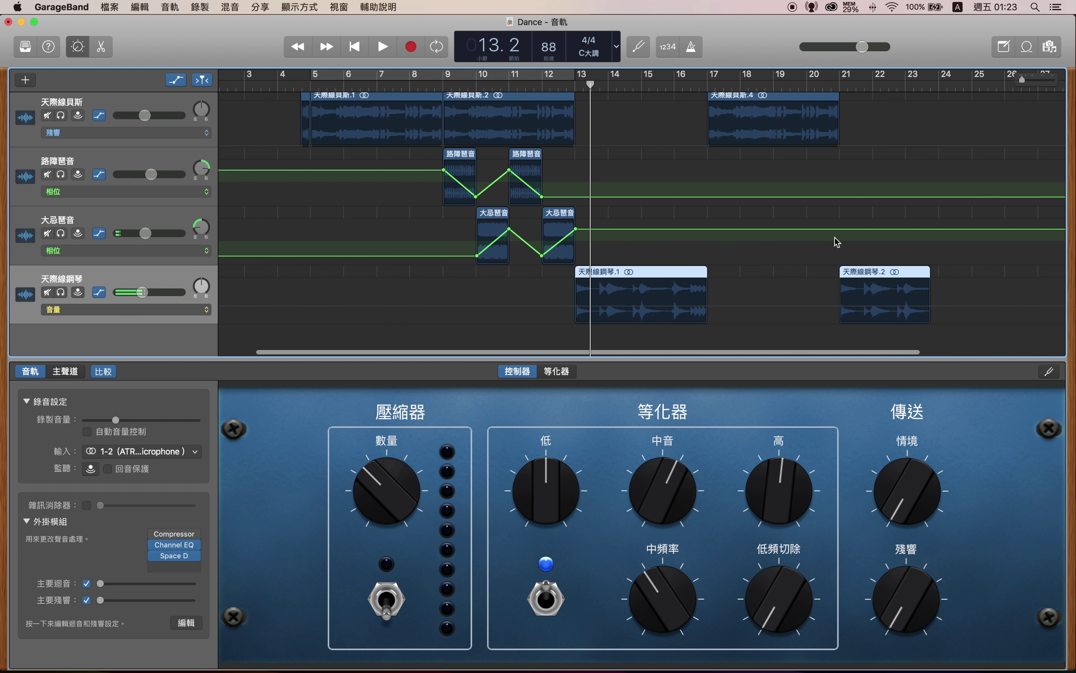
{"action": "left_click", "coordinate": [915, 87]}
{"action": "left_click", "coordinate": [840, 87]}
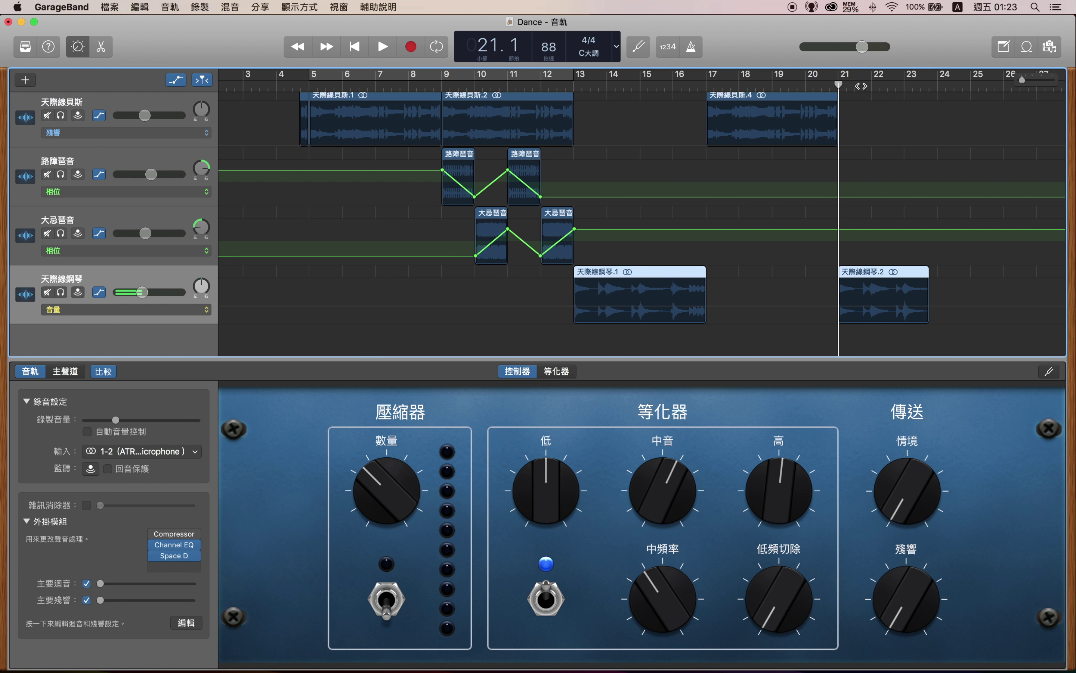
{"action": "key", "text": "space"}
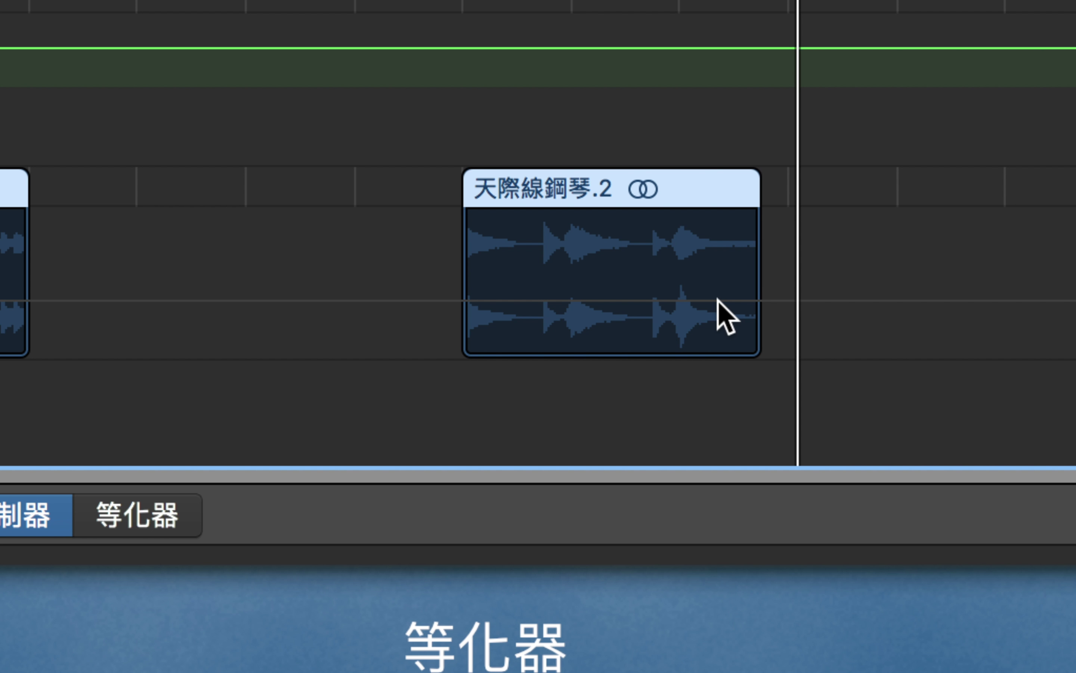
Step: Add a volume point near the end of 天際線鋼琴.2 and another at 24.2.3.41 lowered to -∞ dB, creating a fade-out
{"action": "left_click", "coordinate": [722, 311]}
{"action": "left_click", "coordinate": [721, 300]}
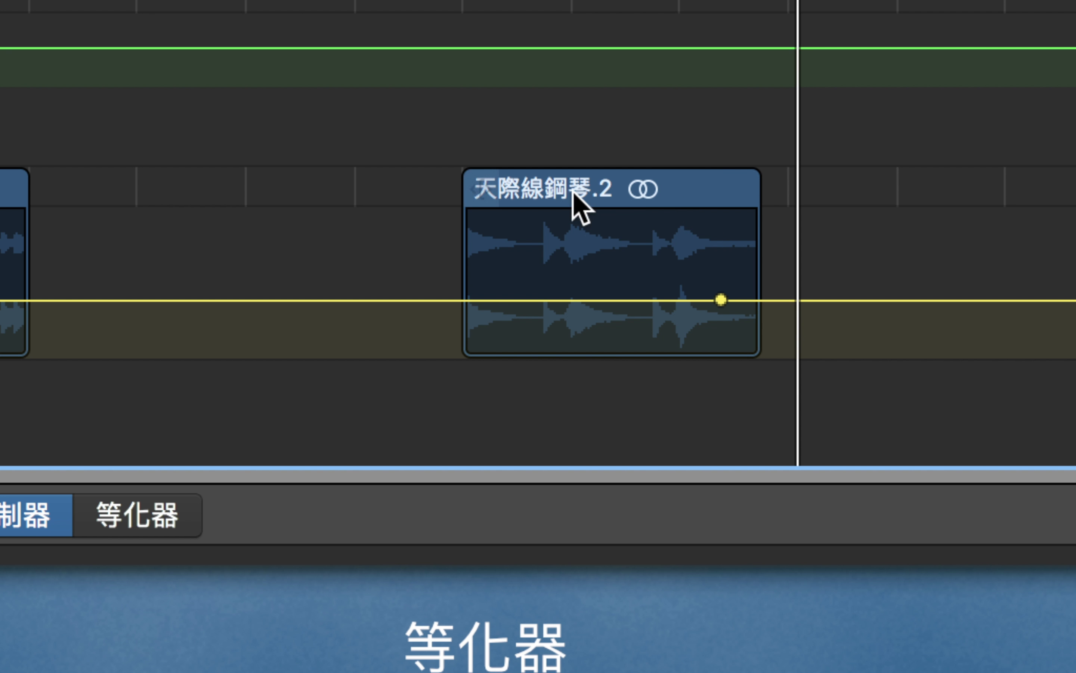
{"action": "left_click", "coordinate": [829, 301]}
{"action": "left_click_drag", "start_coordinate": [828, 300], "coordinate": [831, 373]}
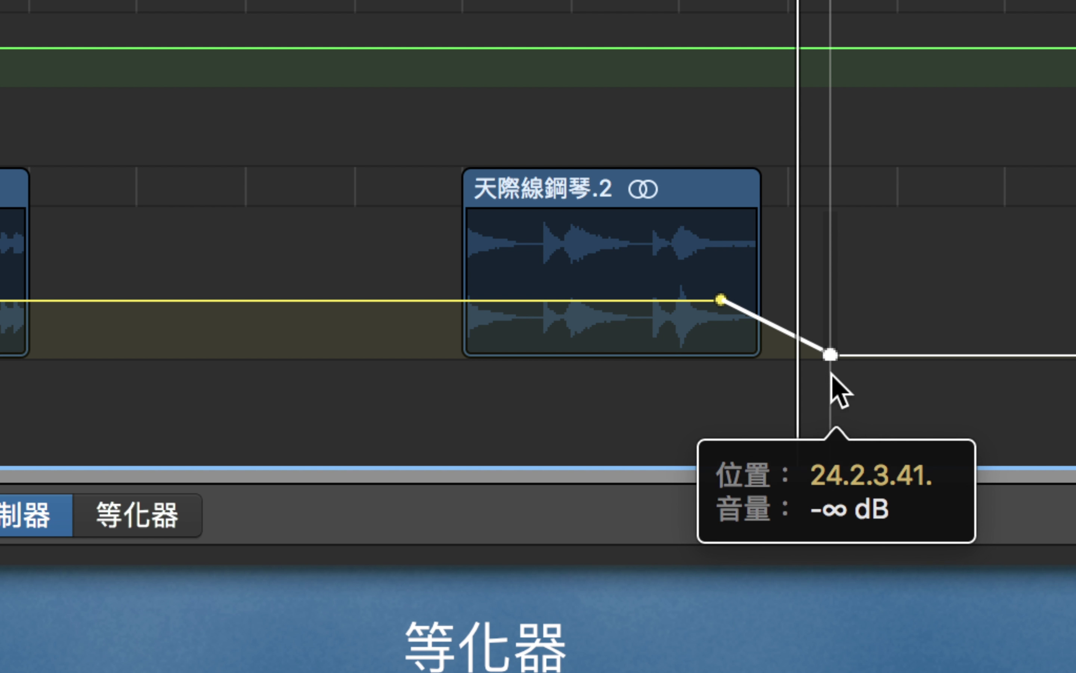
{"action": "left_click", "coordinate": [830, 355]}
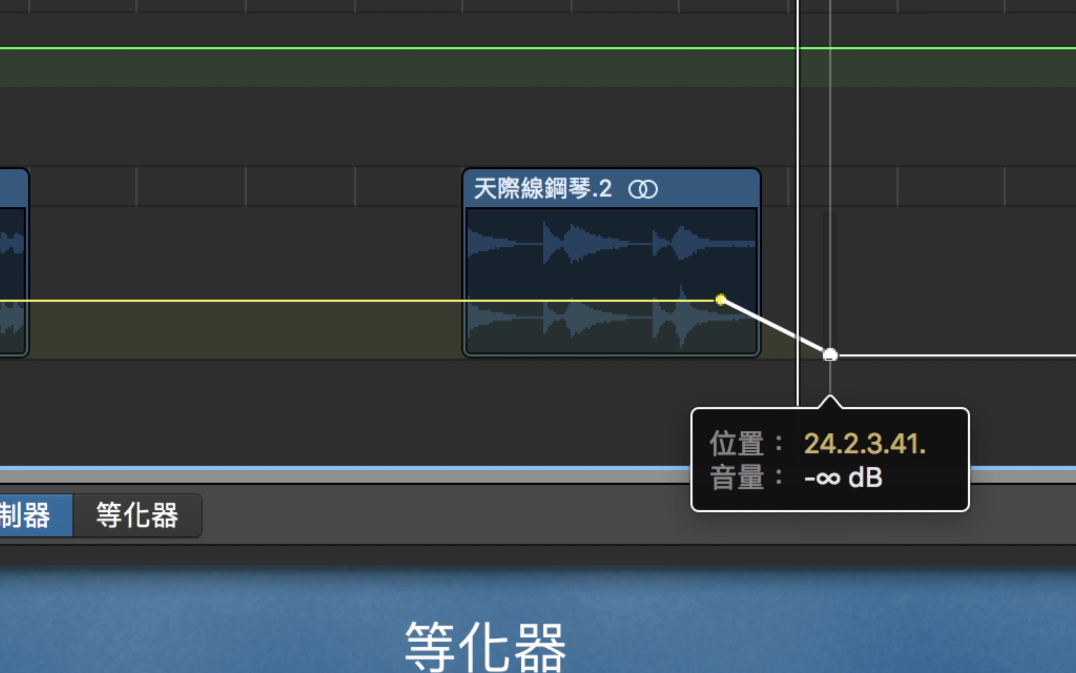
{"action": "left_click", "coordinate": [720, 300]}
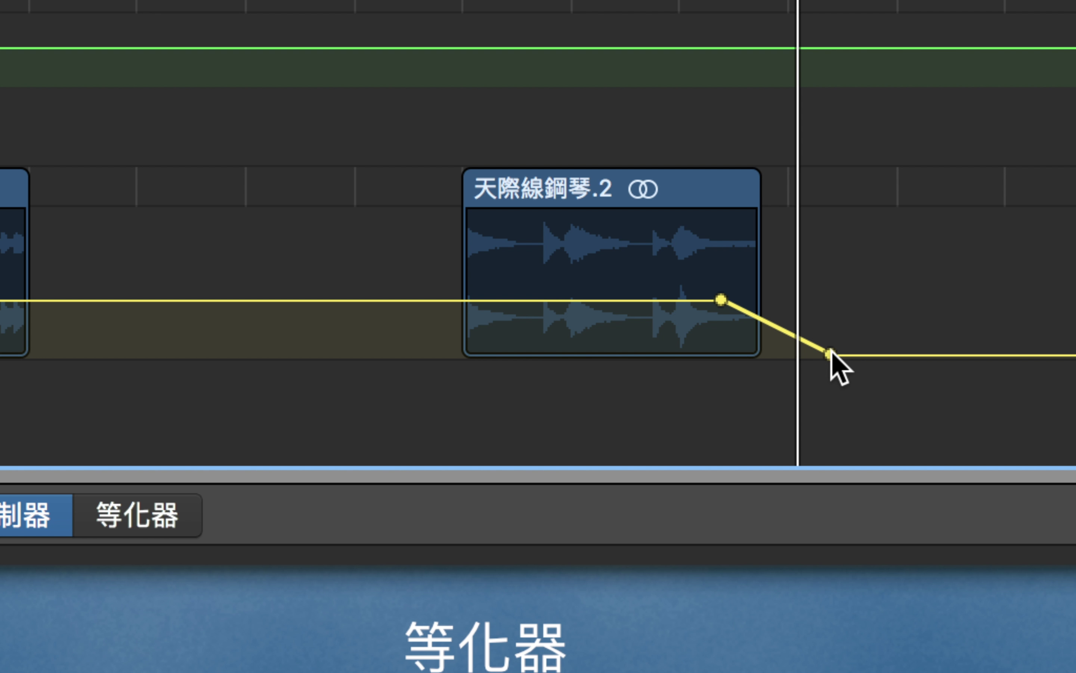
{"action": "left_click", "coordinate": [830, 355]}
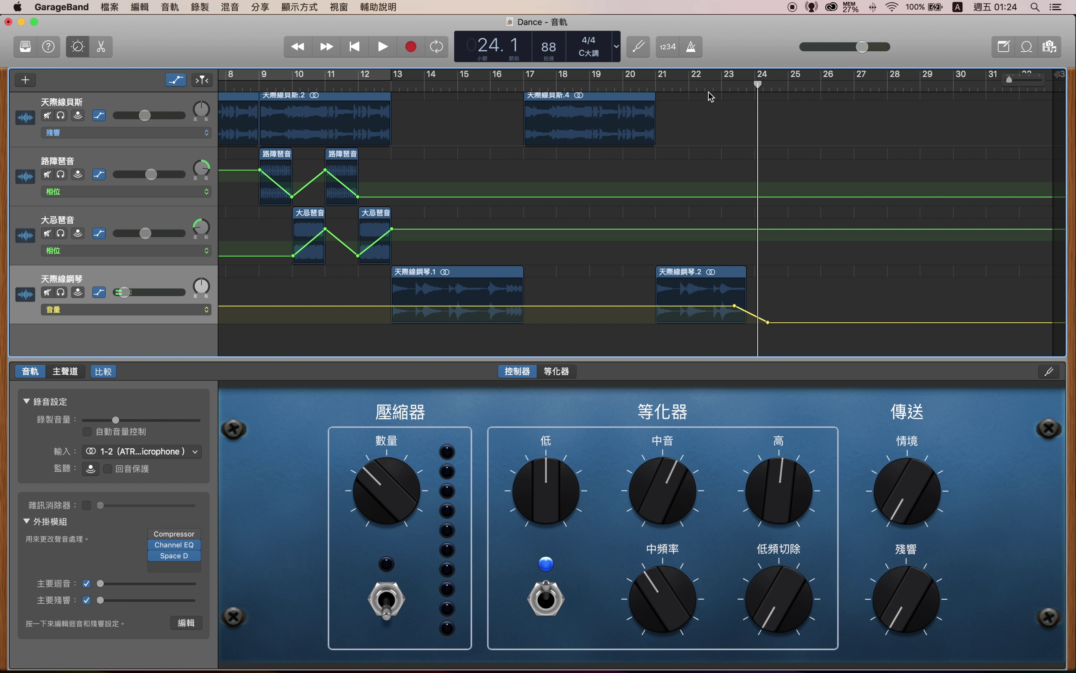
Step: Play the 天際線鋼琴 fade-out from 22.3
{"action": "left_click", "coordinate": [706, 86]}
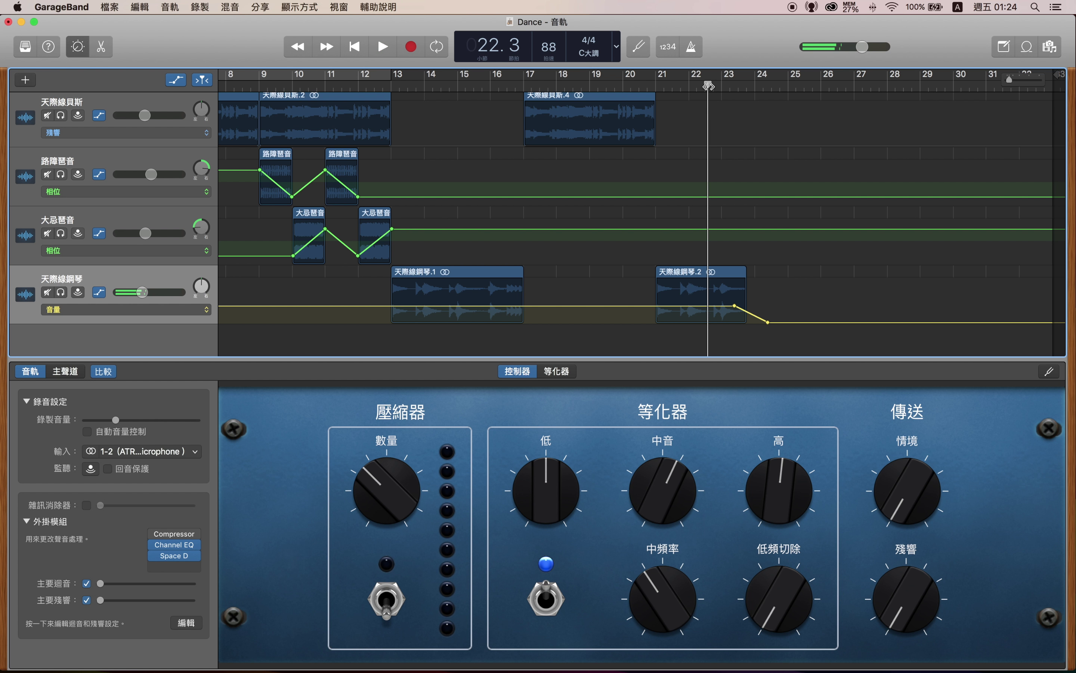
{"action": "key", "text": "space"}
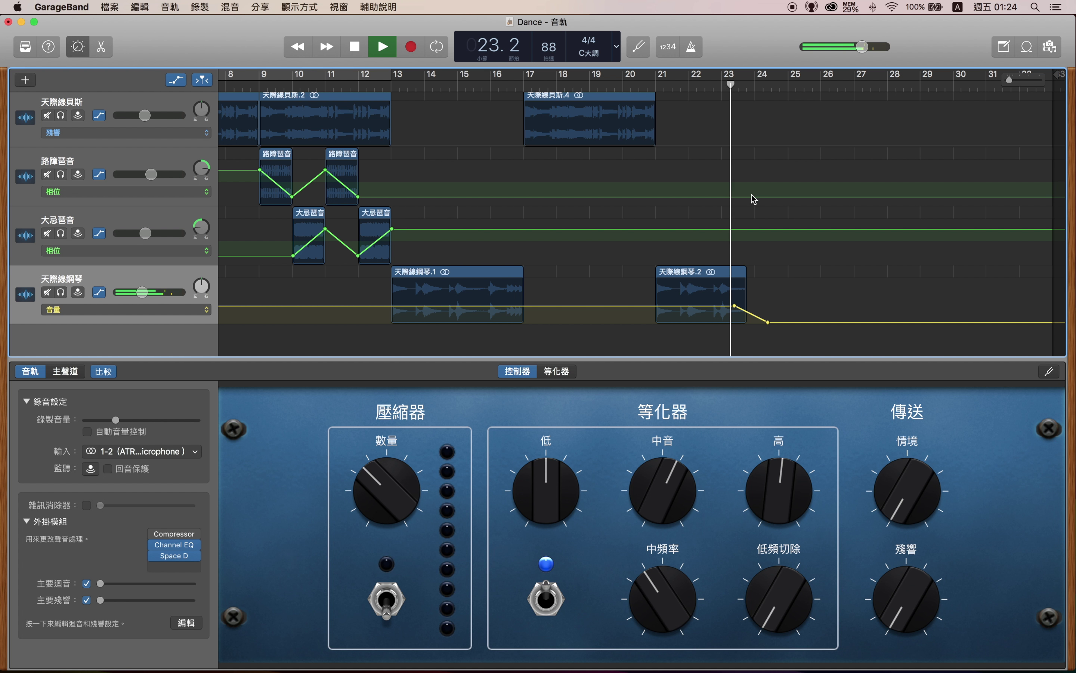
{"action": "key", "text": "space"}
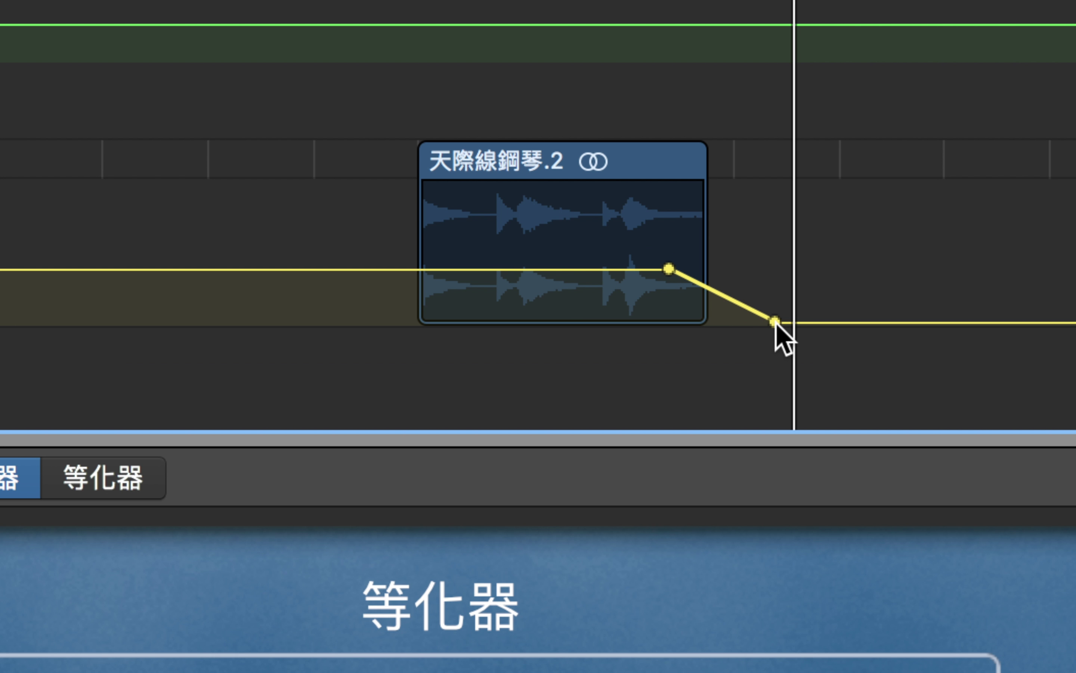
Step: Shift both volume points of the 天際線鋼琴.2 fade-out earlier, then delete the lower end point
{"action": "left_click", "coordinate": [767, 322]}
{"action": "left_click_drag", "start_coordinate": [725, 322], "coordinate": [717, 322]}
{"action": "left_click_drag", "start_coordinate": [669, 269], "coordinate": [652, 268]}
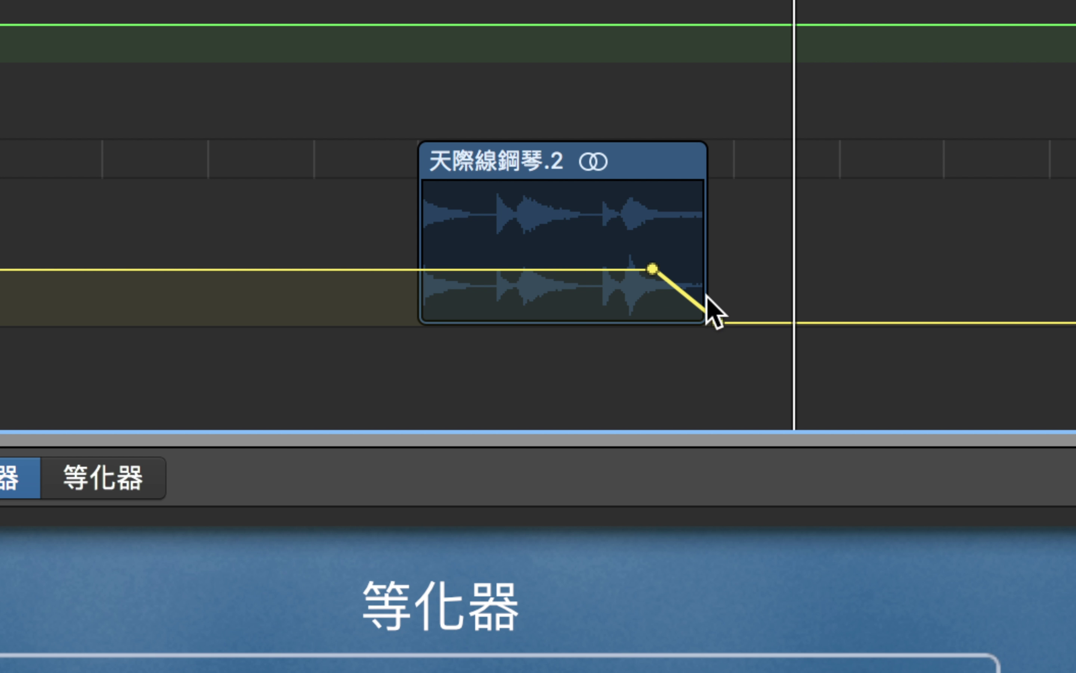
{"action": "left_click", "coordinate": [718, 321]}
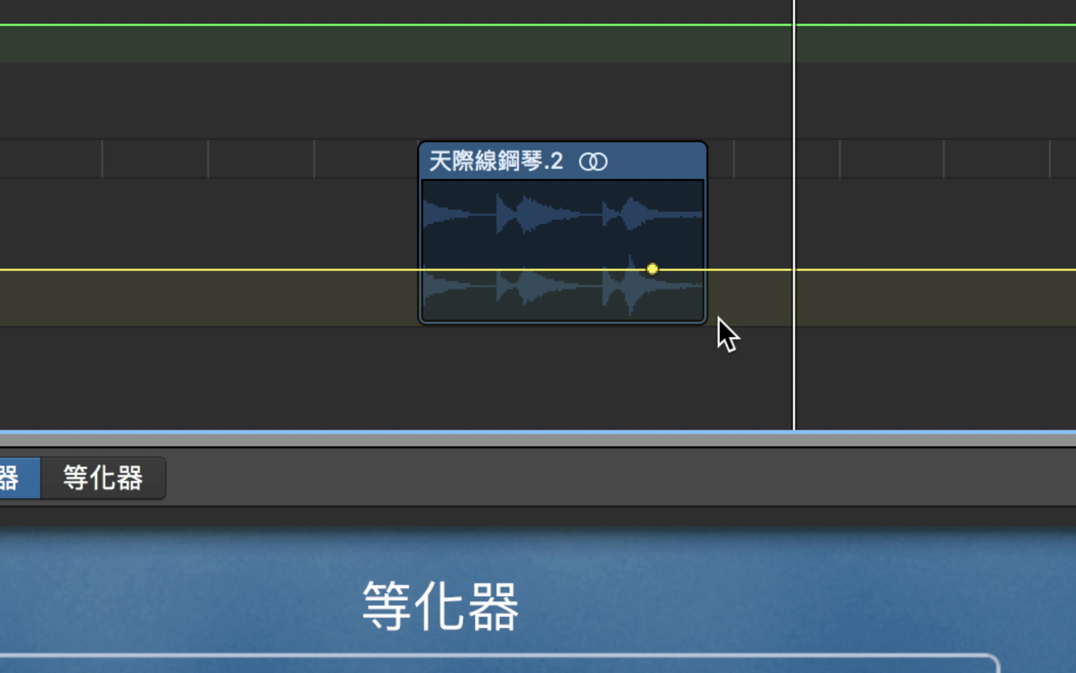
Step: Rebuild a short 天際線鋼琴.2 fade-out with a new volume point lowered to the minimum just past the region's end
{"action": "left_click", "coordinate": [711, 269]}
{"action": "left_click_drag", "start_coordinate": [711, 269], "coordinate": [744, 322]}
{"action": "left_click", "coordinate": [880, 335]}
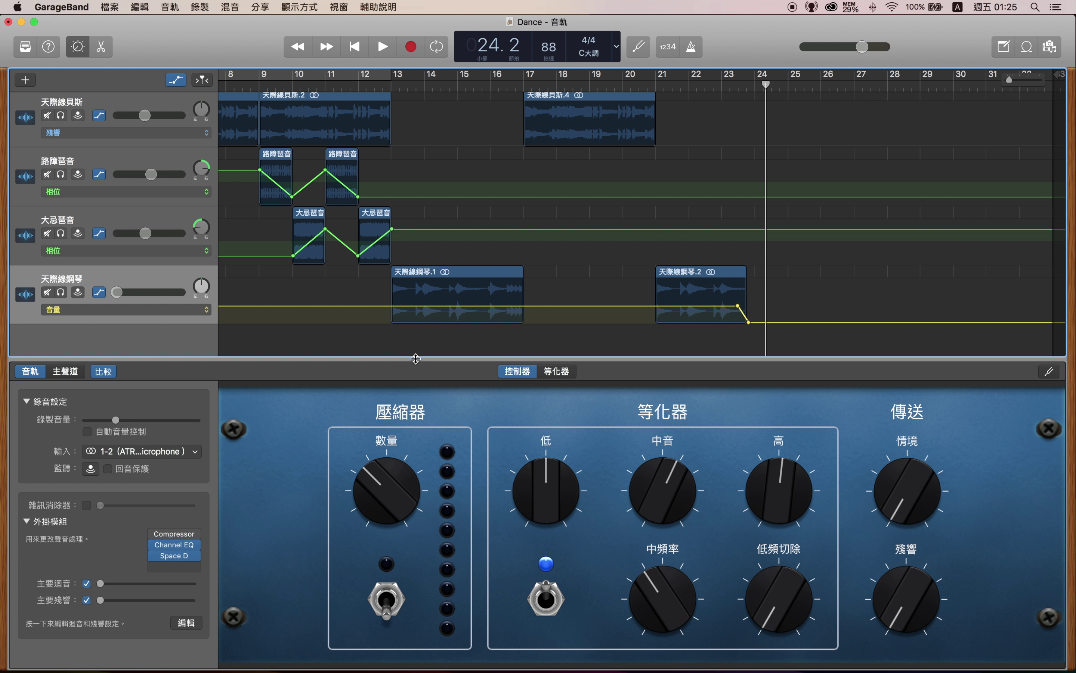
Step: Browse the automation parameters of the 天際線鋼琴 track, including the Channel EQ ones, and choose 迴音
{"action": "left_click", "coordinate": [150, 313]}
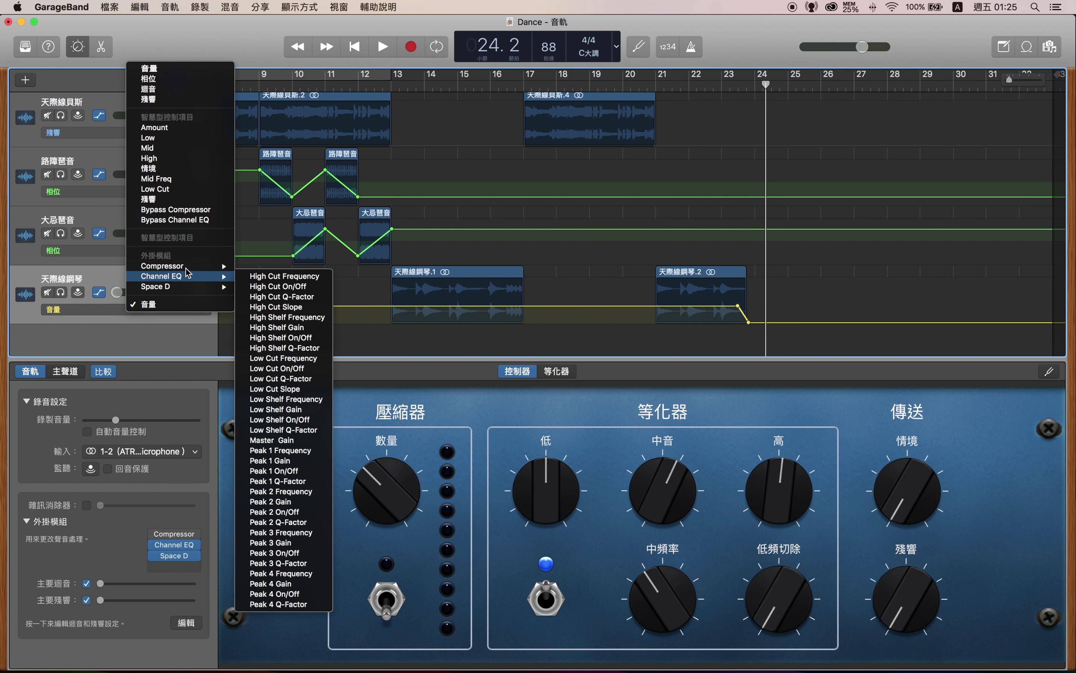
{"action": "mouse_move", "coordinate": [190, 272]}
{"action": "left_click", "coordinate": [152, 309]}
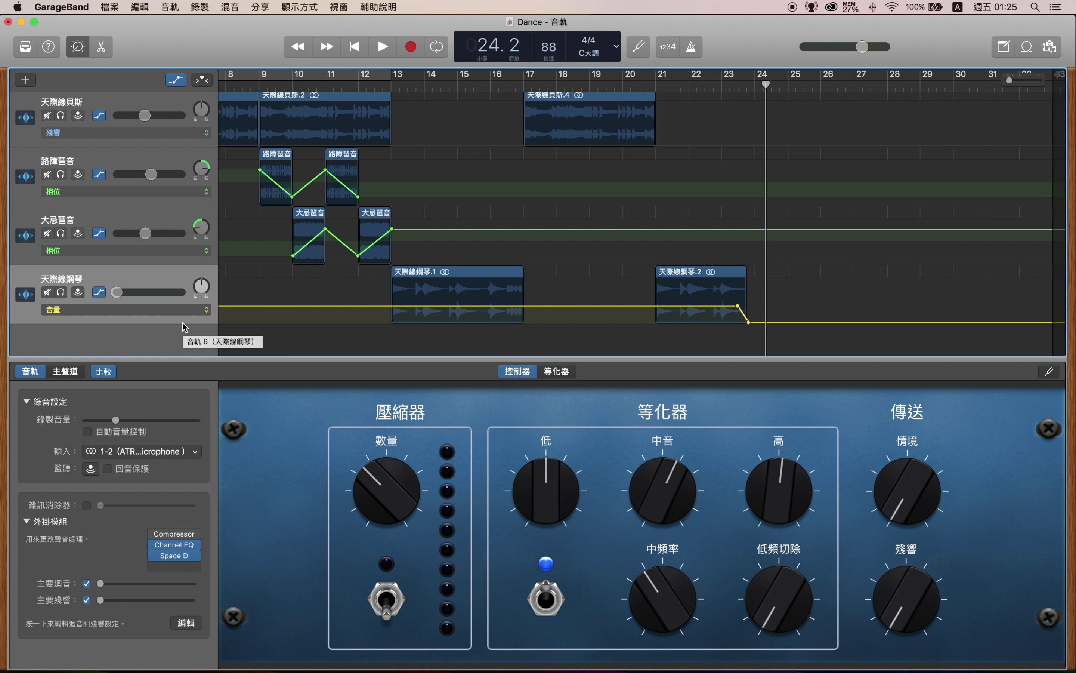
{"action": "left_click", "coordinate": [147, 310]}
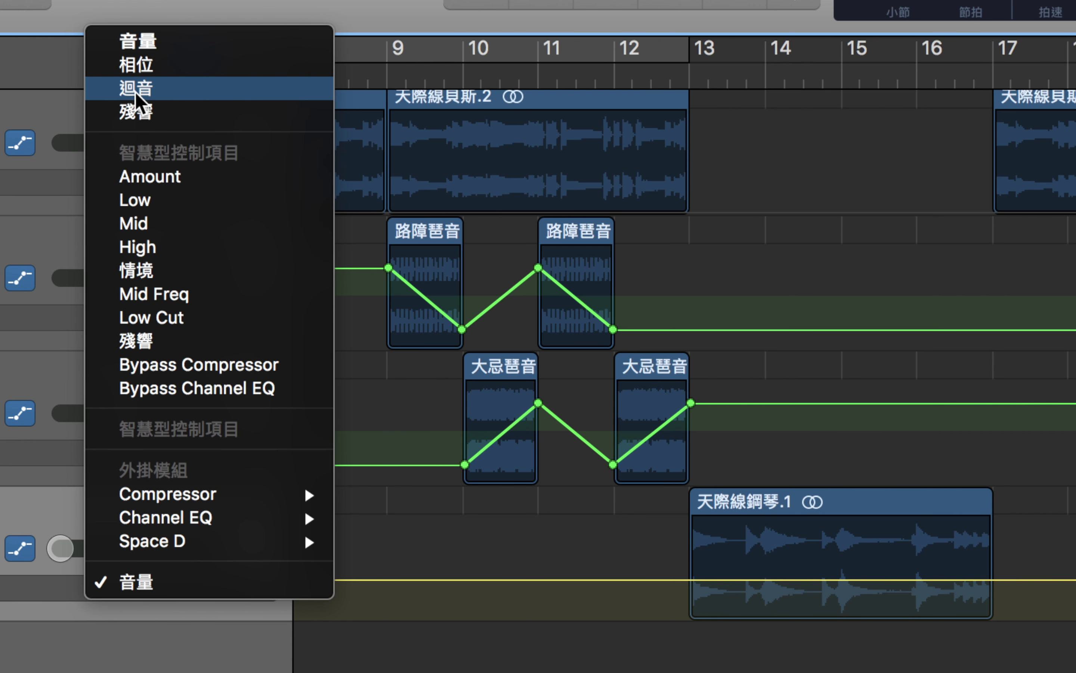
{"action": "left_click", "coordinate": [140, 92]}
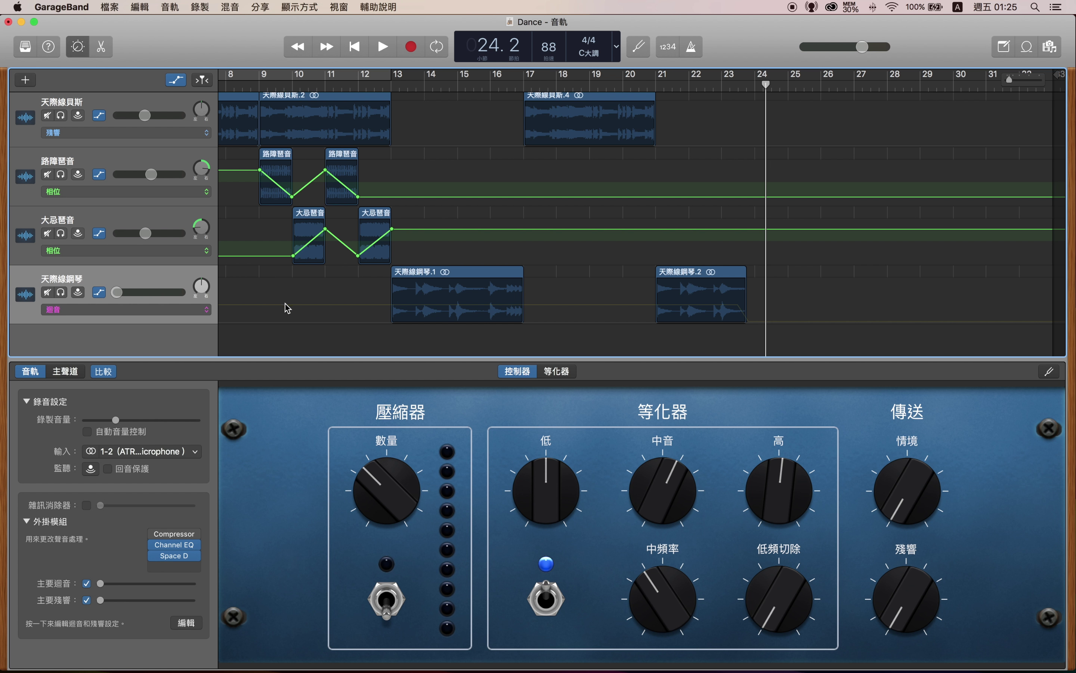
Step: Place the playhead at bar 13 and try raising the 主要迴音 amount of 天際線鋼琴 by hand
{"action": "left_click", "coordinate": [391, 77]}
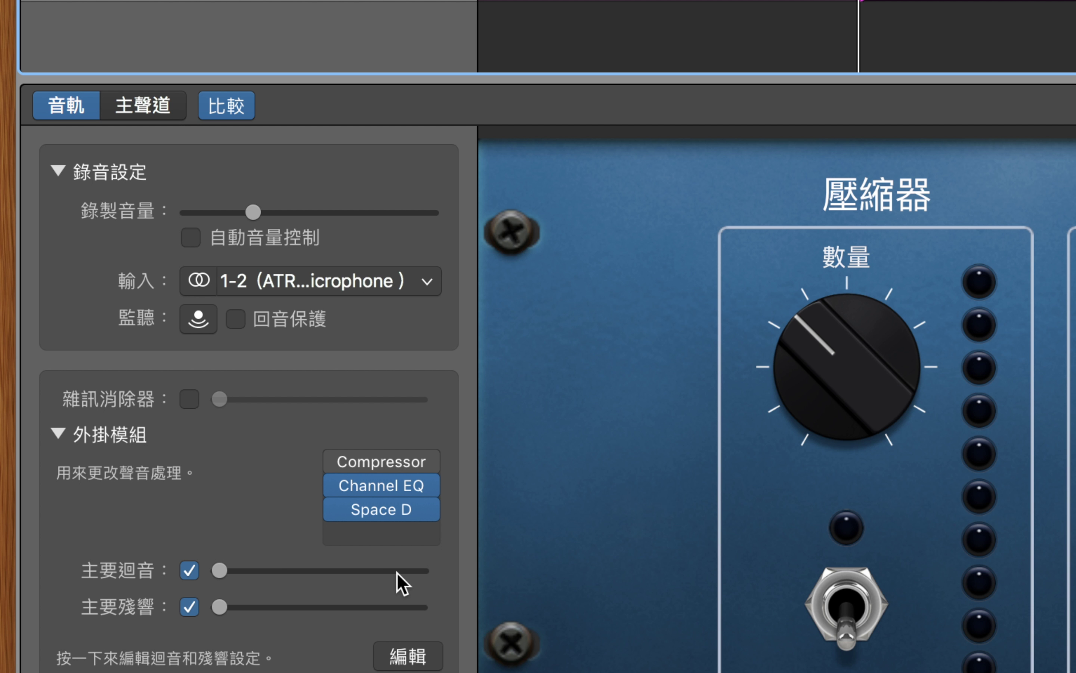
{"action": "left_click", "coordinate": [243, 571]}
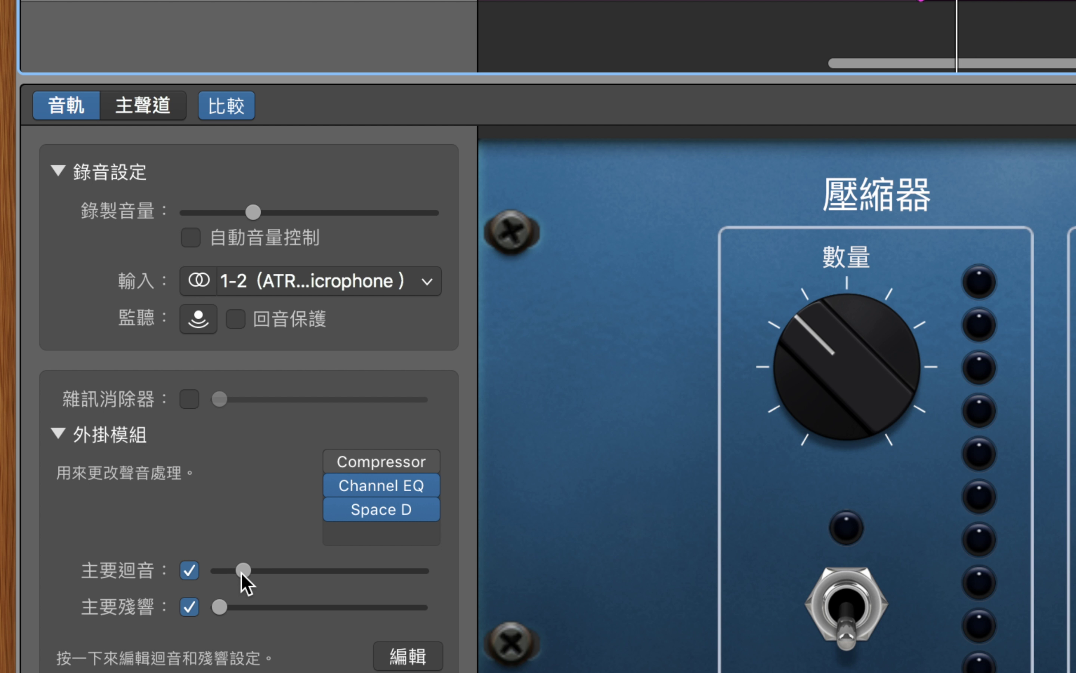
{"action": "left_click_drag", "start_coordinate": [242, 572], "coordinate": [359, 575]}
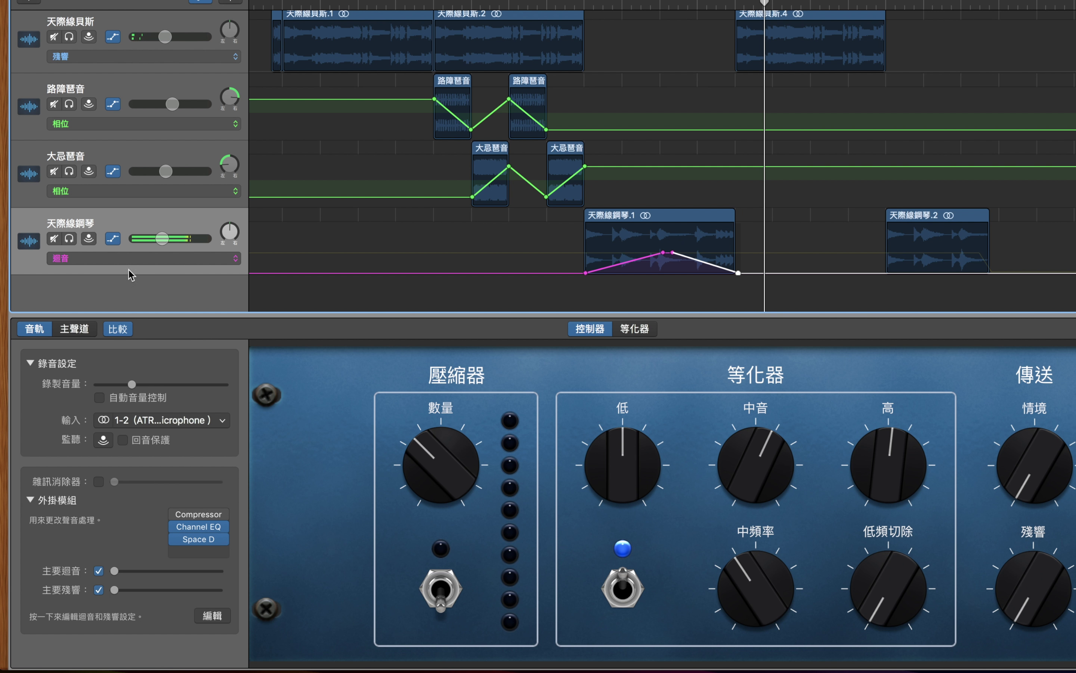
{"action": "left_click", "coordinate": [109, 258]}
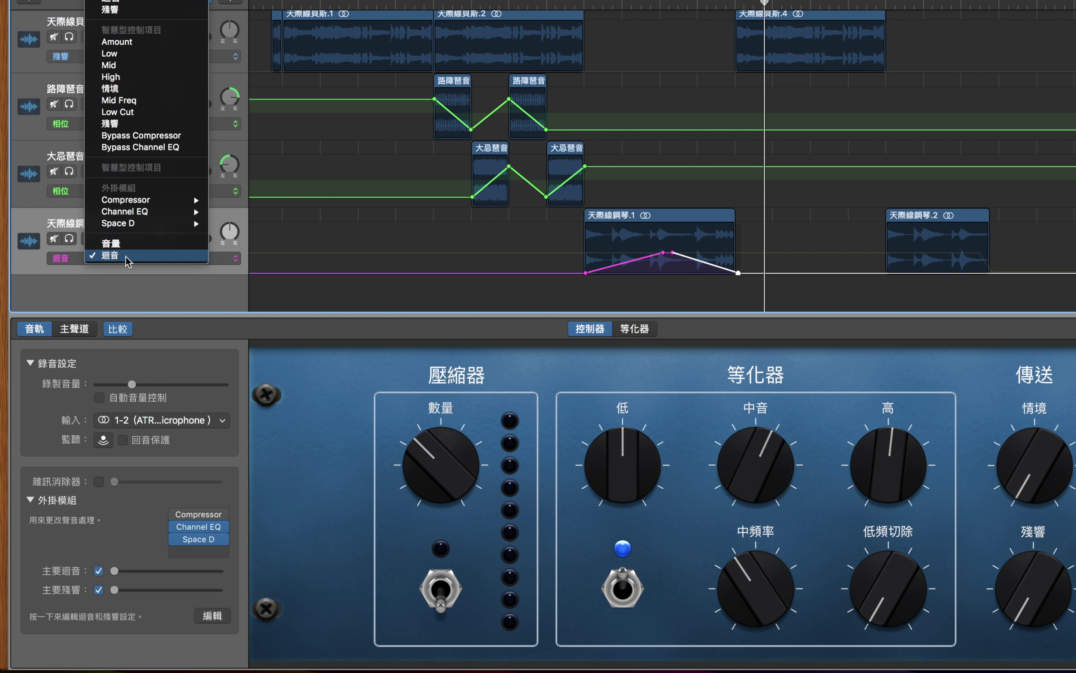
{"action": "left_click", "coordinate": [242, 210]}
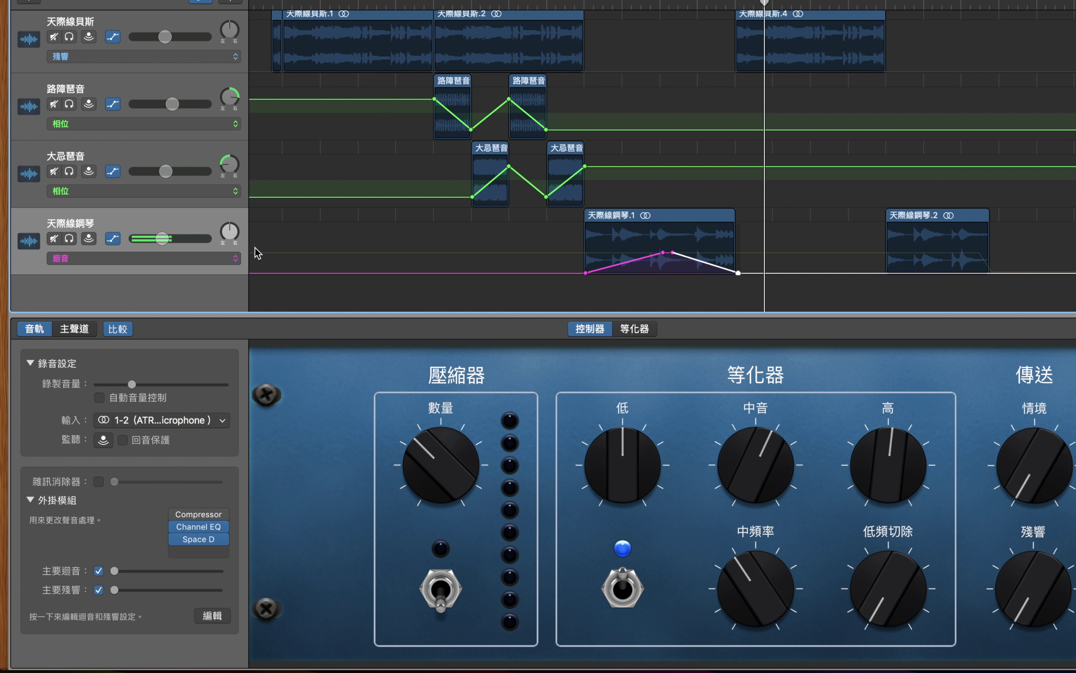